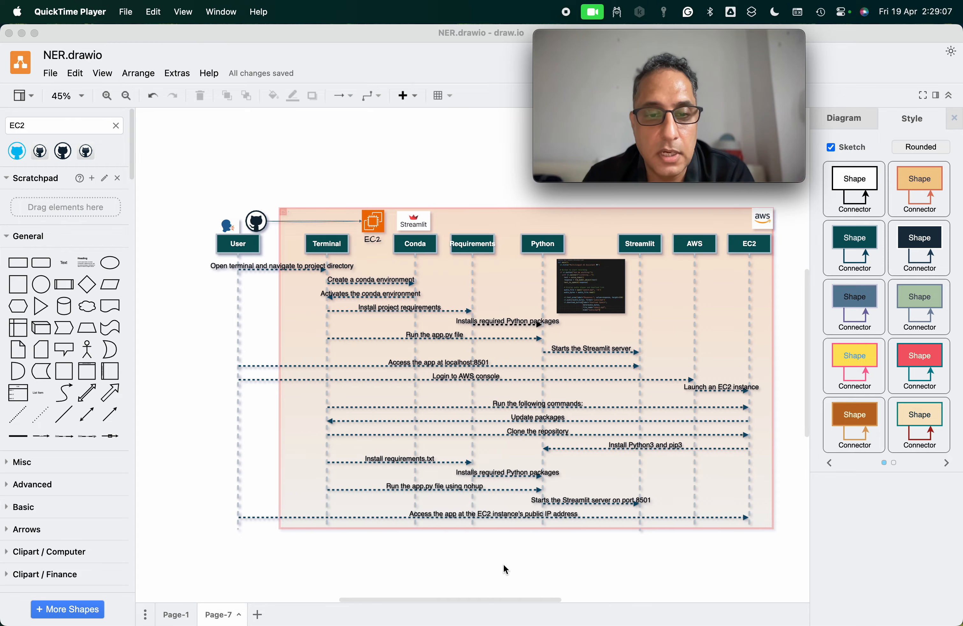
Switch to Poe in Chrome and open a new chat with the official Assistant bot.
key(ctrl+Left)
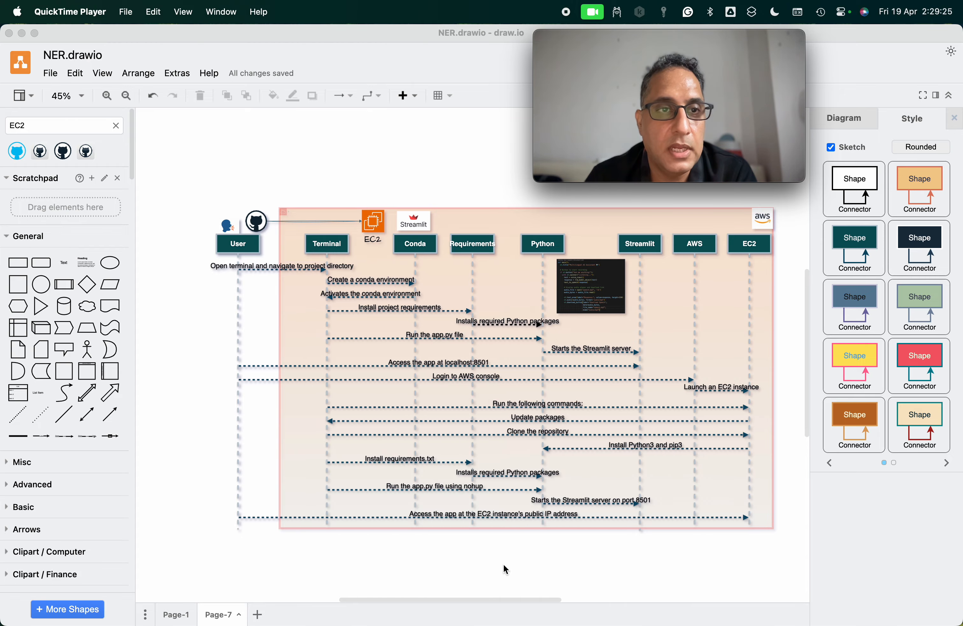
key(ctrl+Left)
key(ctrl+Left)
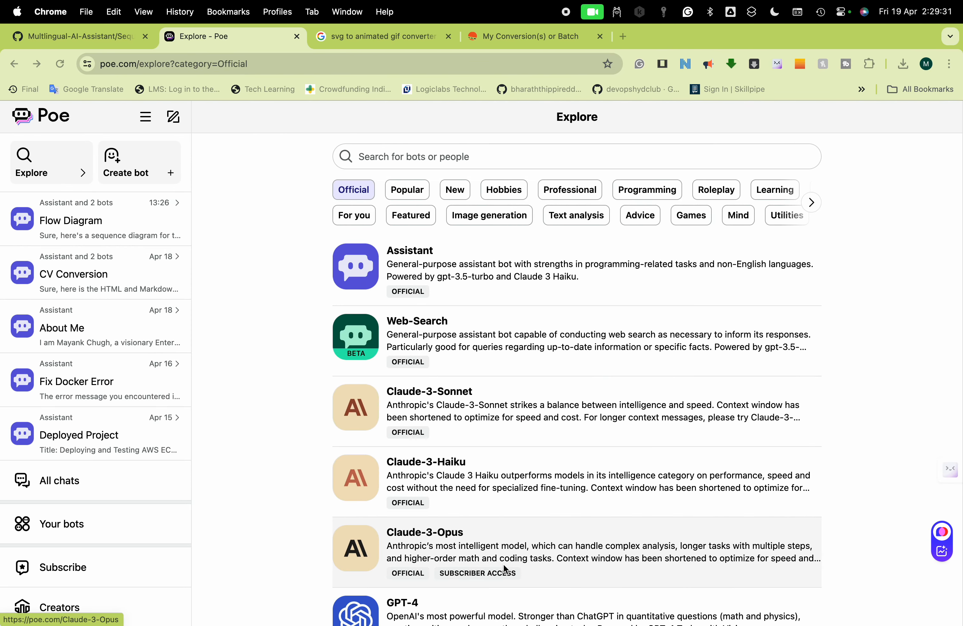
click(521, 272)
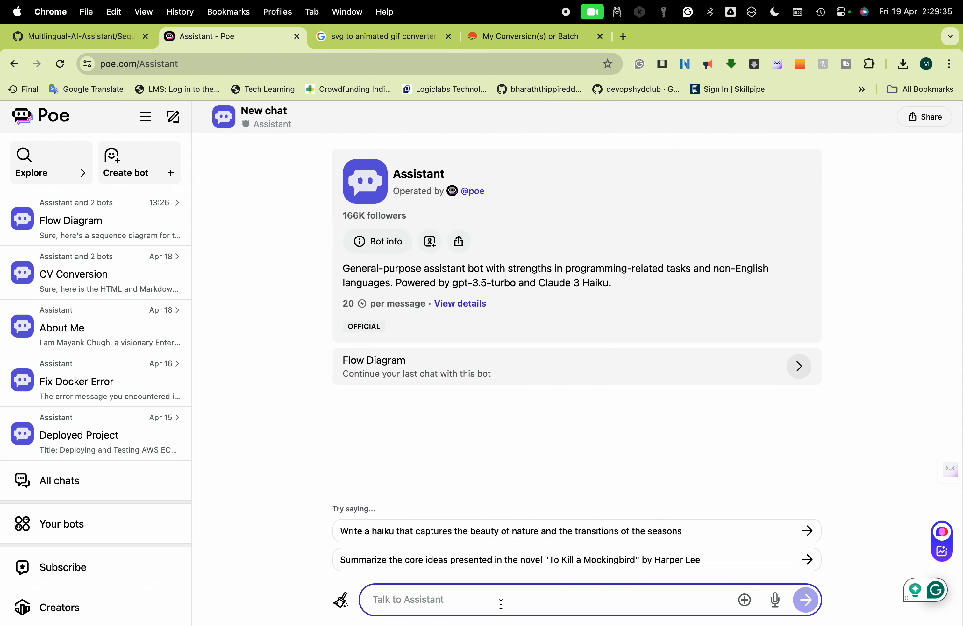
Ask Assistant to create a flow chart or sequence diagram for the Multlingual-AI-Assistant git repo URL, accepting the suggested grammar correction before sending.
text(Create flow chart or sequence diagram for following git repo https://github.com/mayankchugh-learning/Multlingual-AI-Assistant.git)
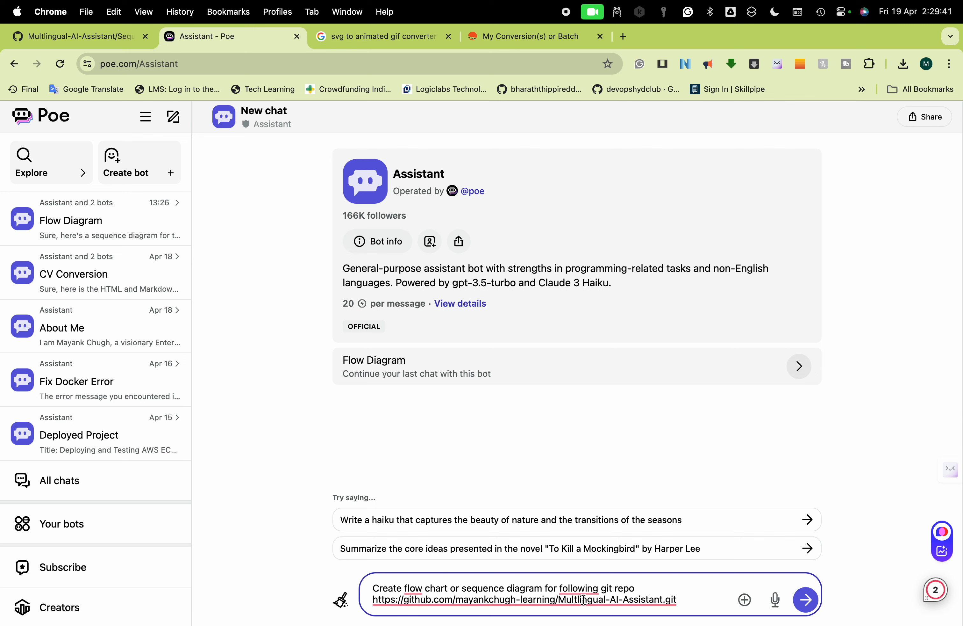
mouse_move(583, 595)
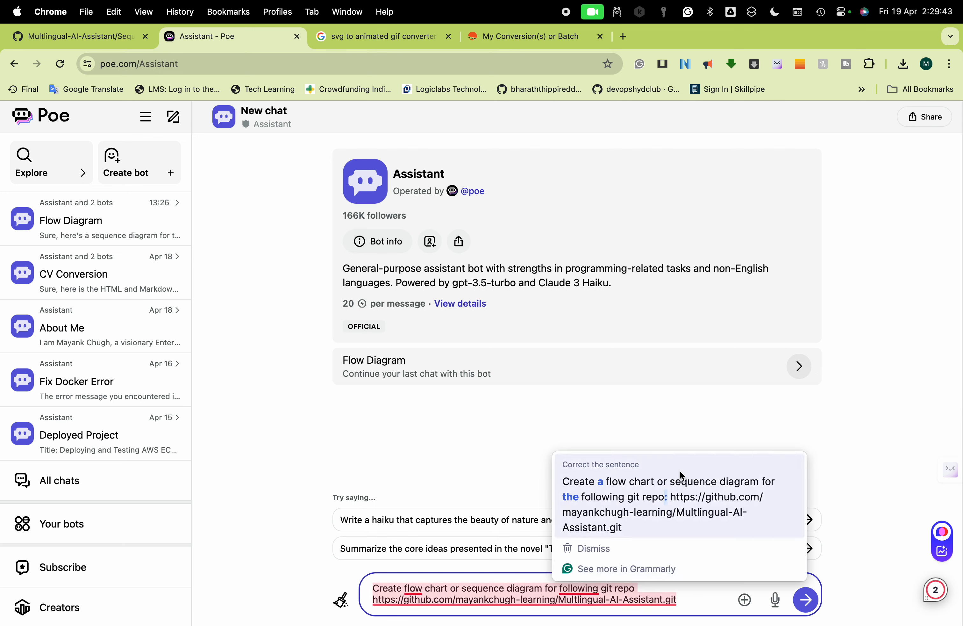
click(671, 496)
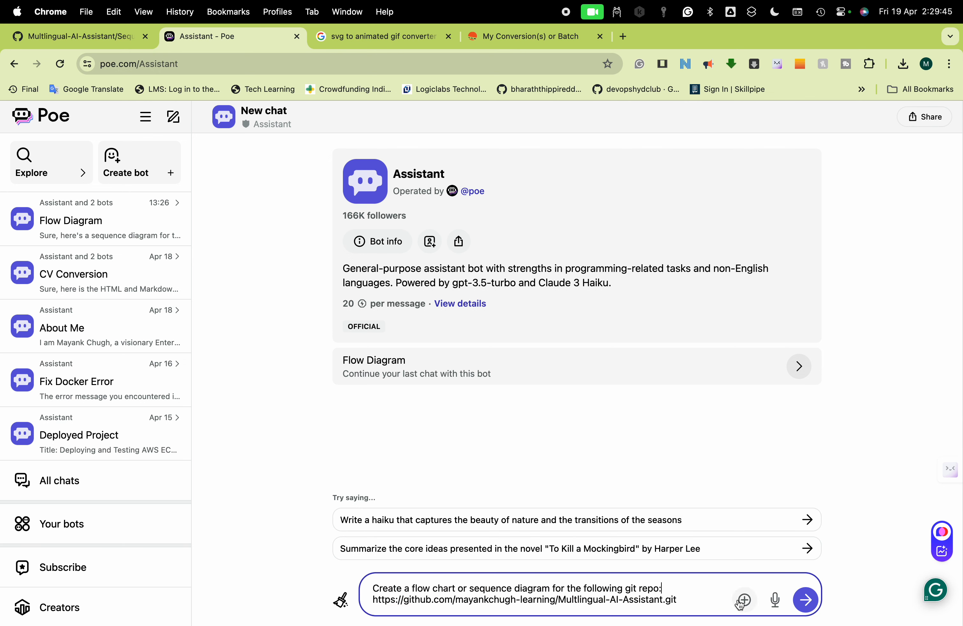
click(807, 600)
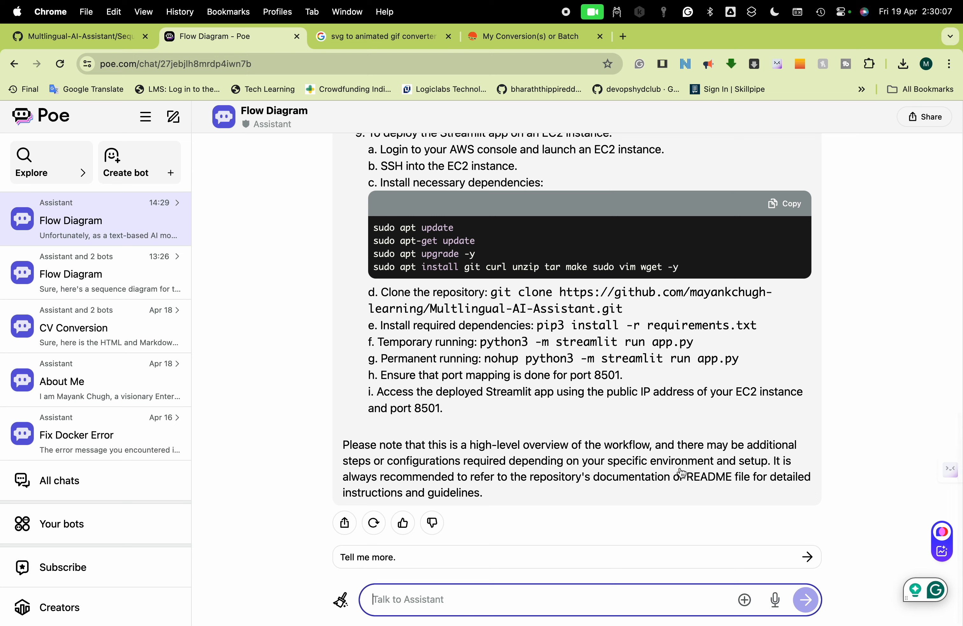
Request a comparison answer to the same diagram prompt from Claude-3-Haiku.
scroll(758, 451, up, 5)
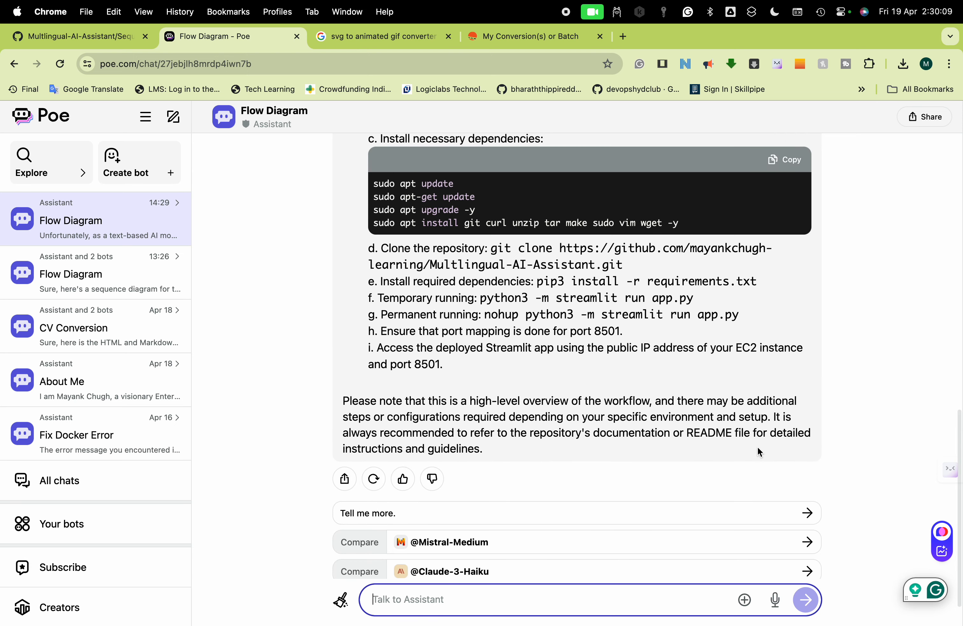
scroll(758, 447, up, 5)
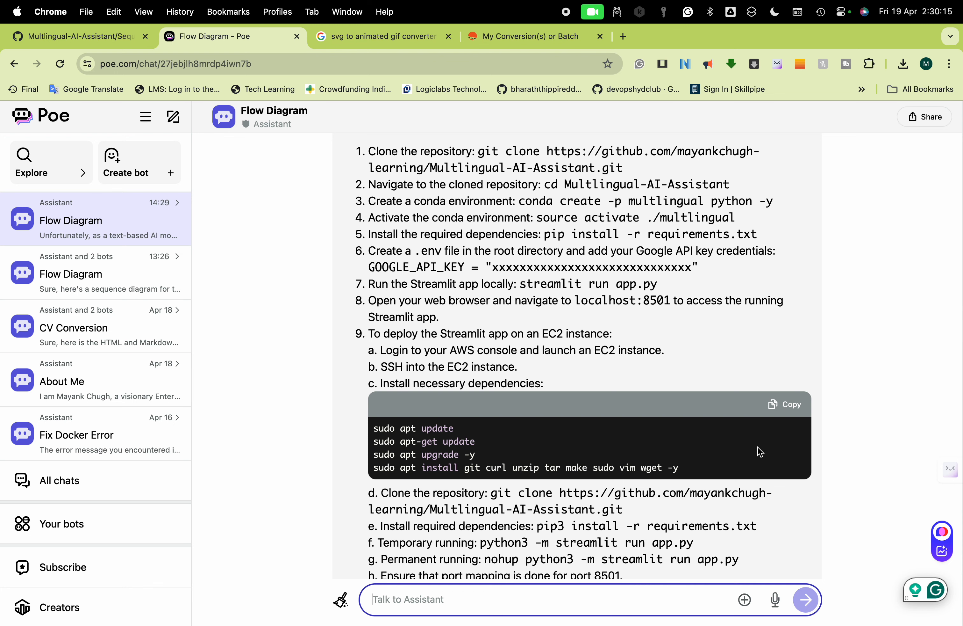
scroll(758, 447, down, 4)
scroll(757, 447, up, 3)
scroll(758, 447, down, 6)
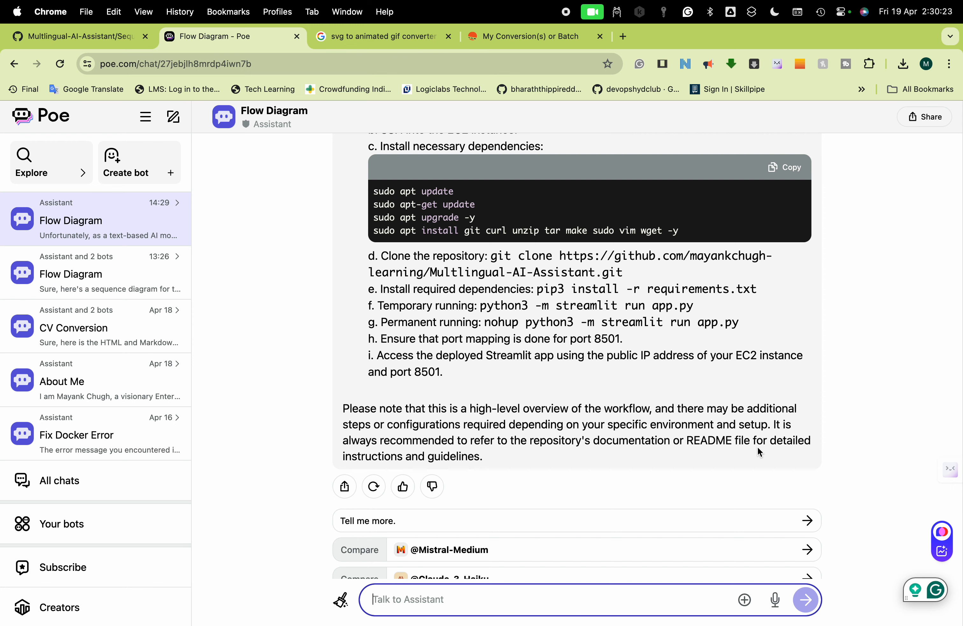
scroll(756, 446, down, 2)
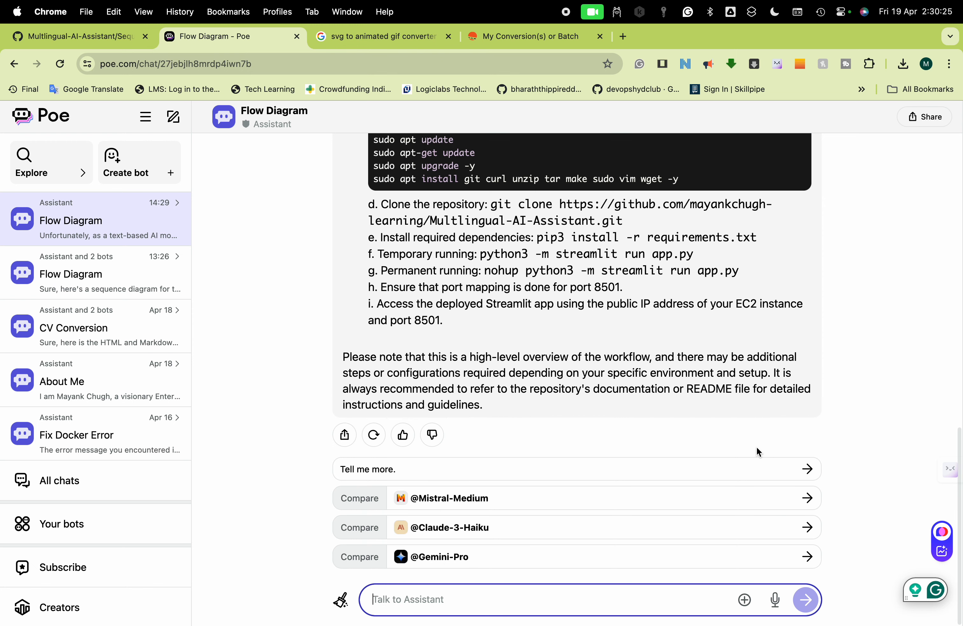
click(661, 528)
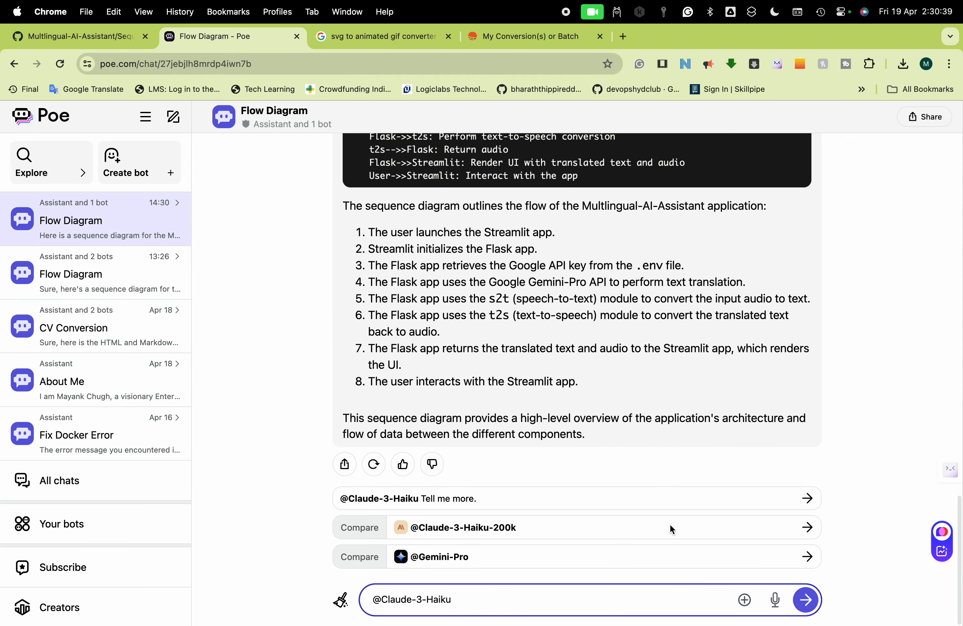
Request another comparison answer to the diagram prompt from Gemini-Pro.
click(618, 535)
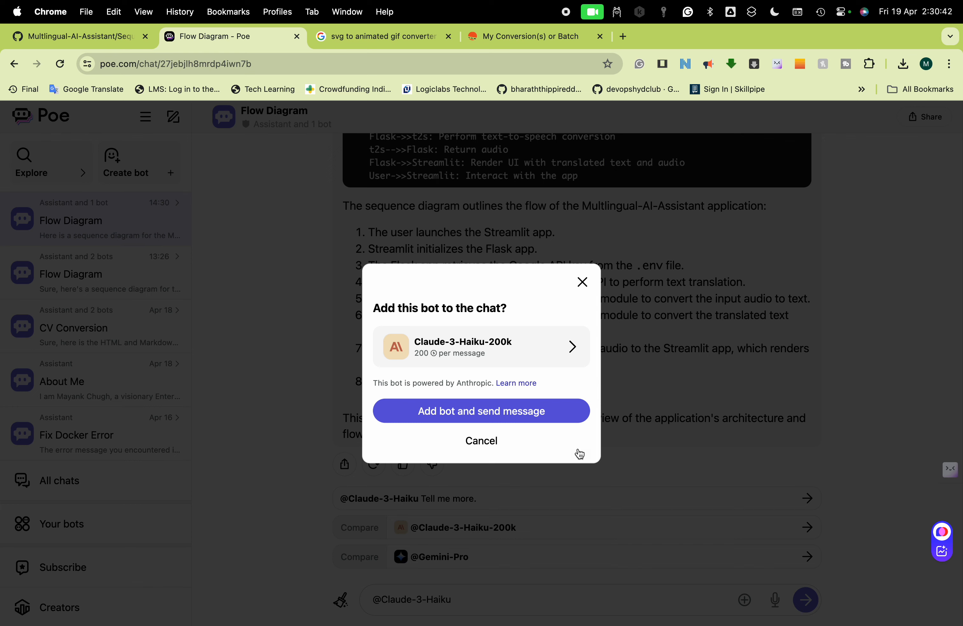
click(504, 441)
click(527, 555)
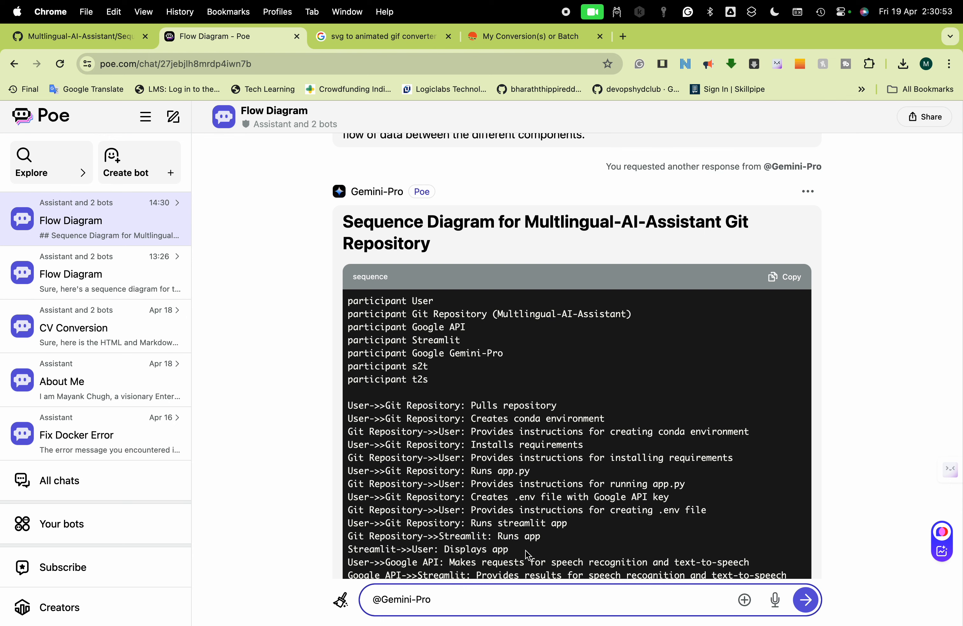
Copy the mermaid sequence diagram code from the Claude-3-Haiku response.
scroll(525, 550, down, 10)
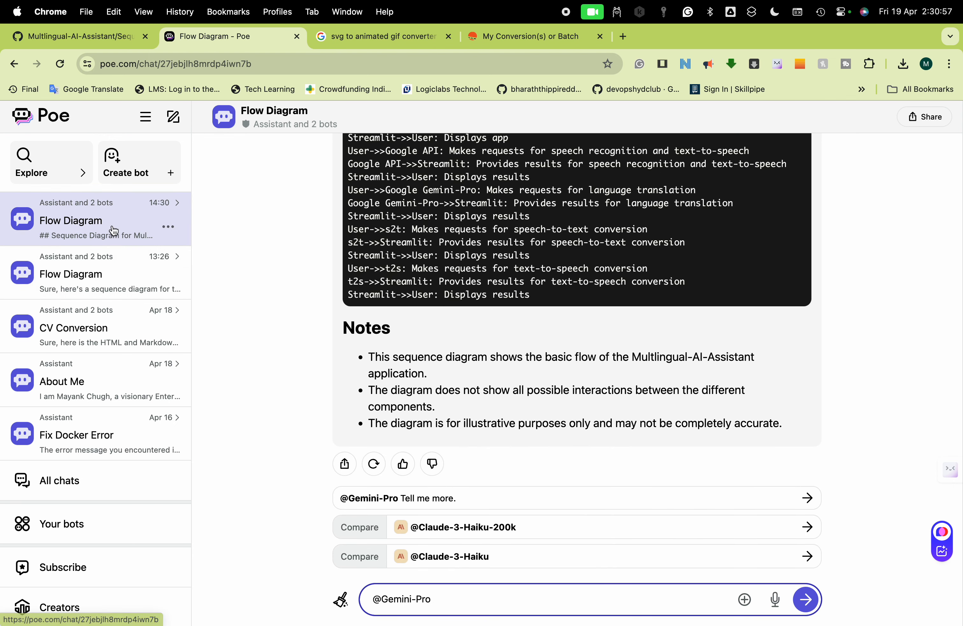
scroll(469, 411, up, 20)
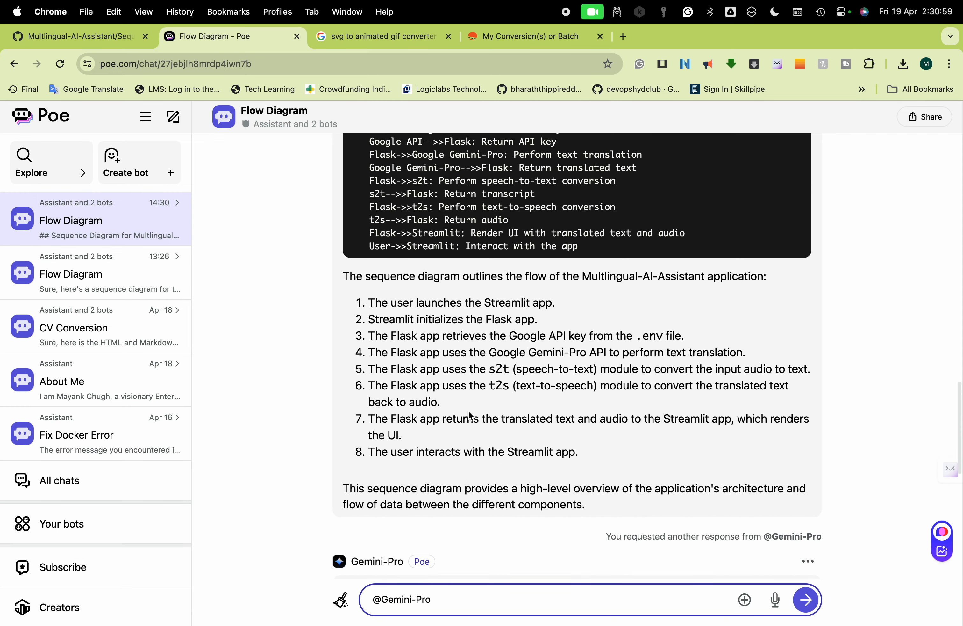
scroll(469, 411, up, 2)
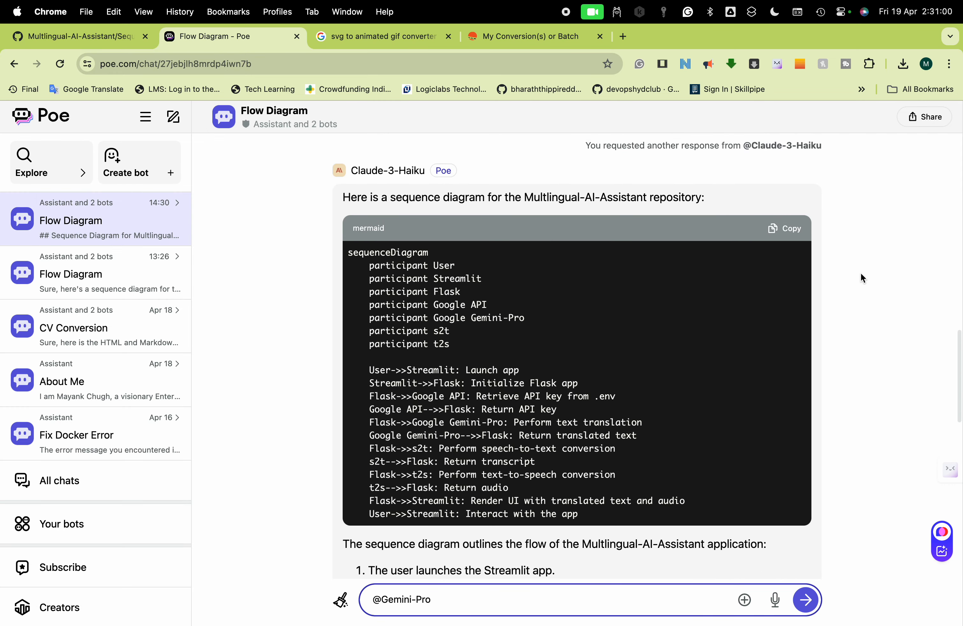
click(795, 230)
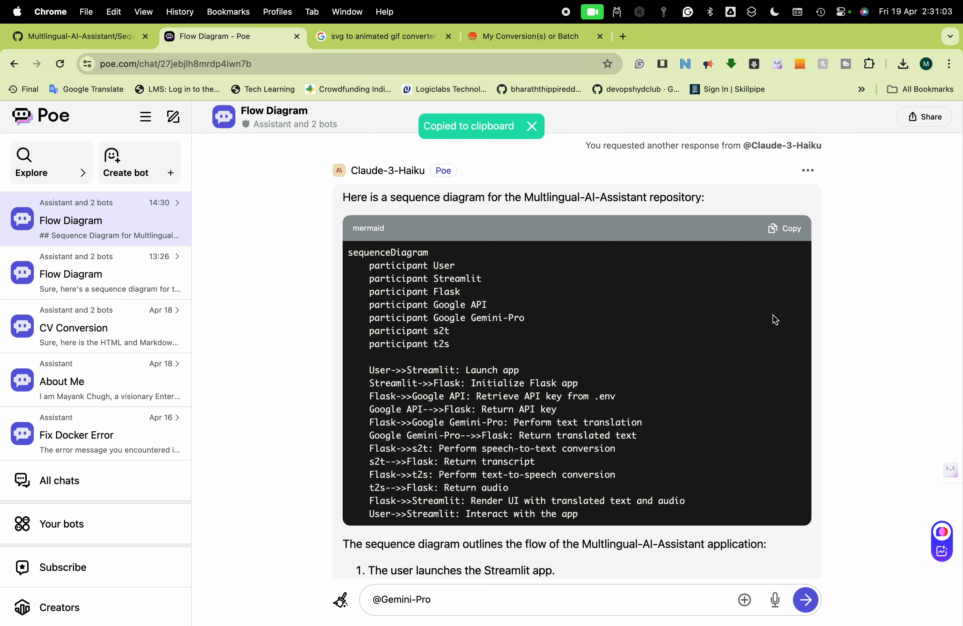
Switch to draw.io and add a new blank page to NER.drawio.
key(super+Tab)
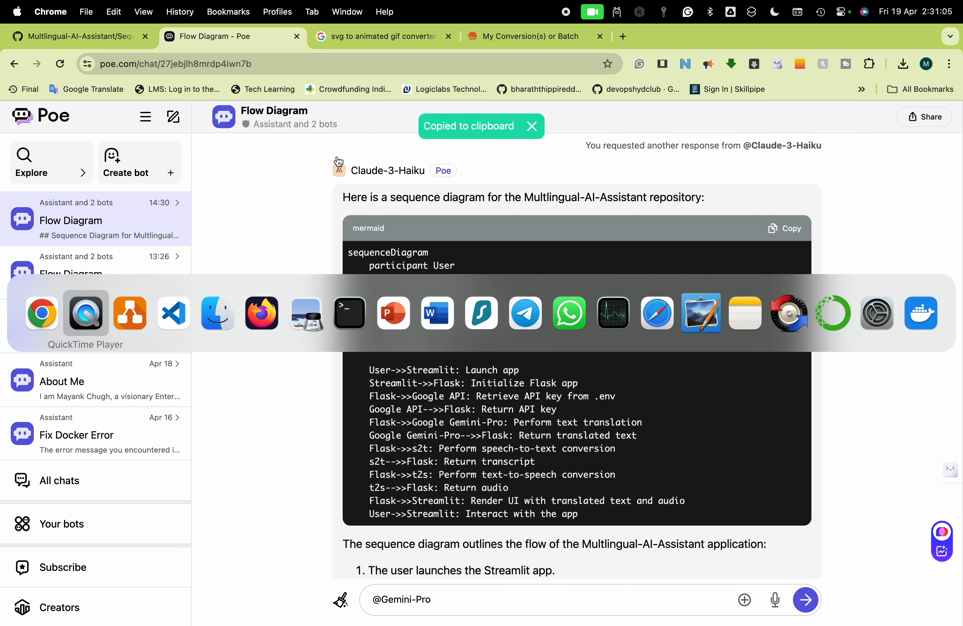
key(super+Tab)
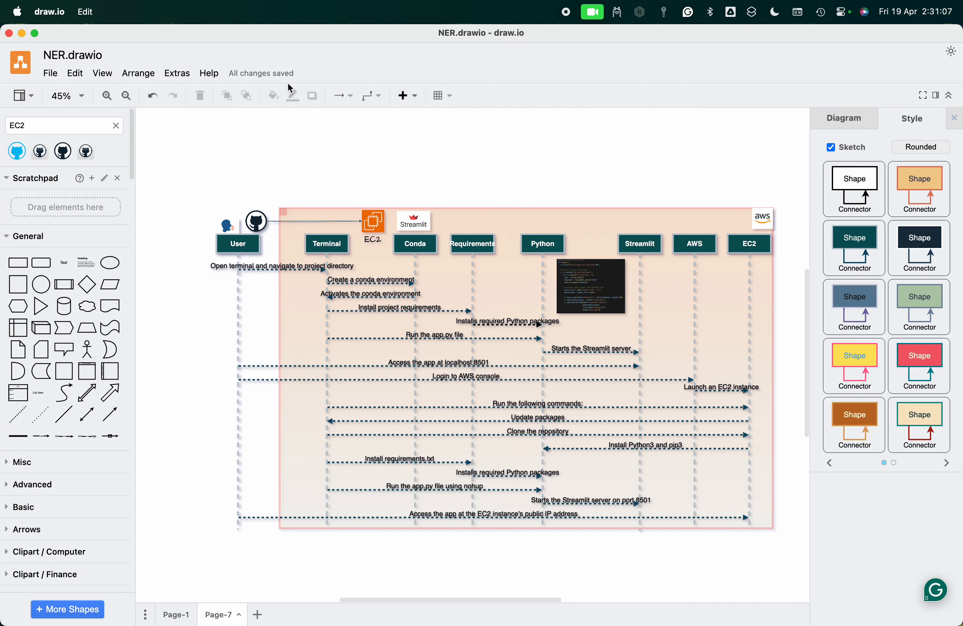
click(258, 615)
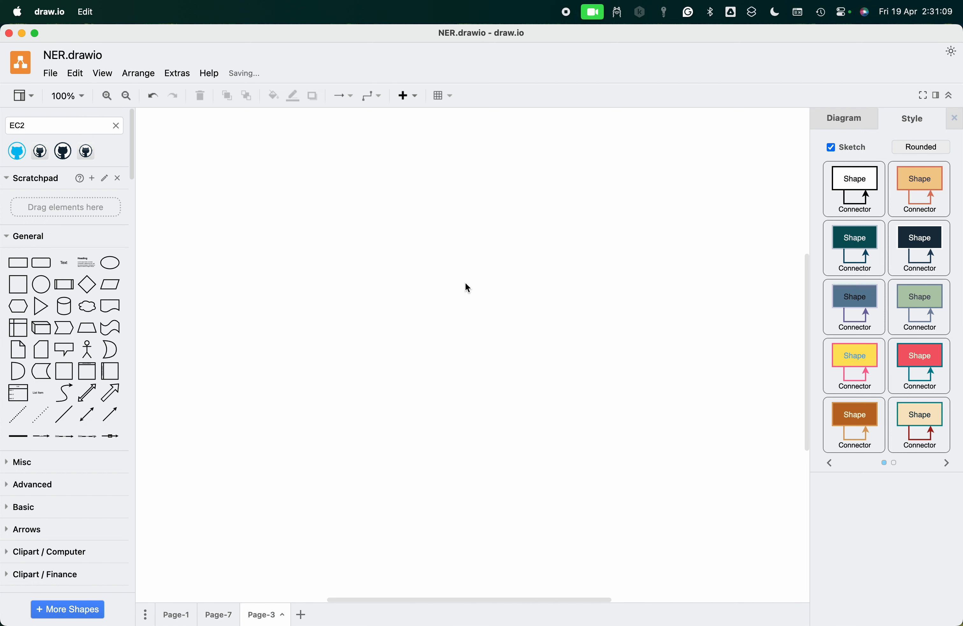
Insert a Mermaid diagram on the new page, replacing the sample code with the copied sequenceDiagram code.
click(416, 97)
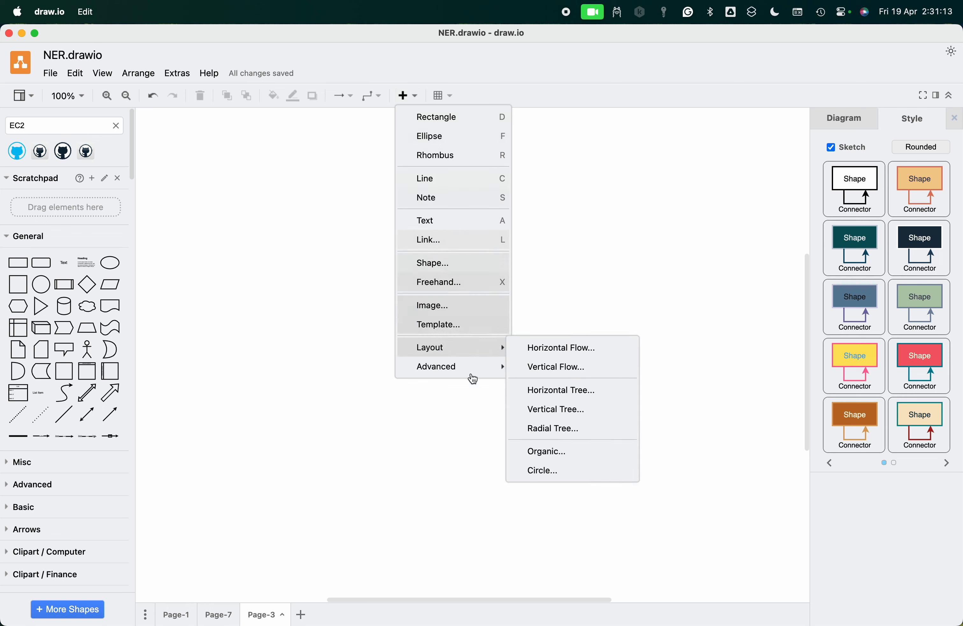
mouse_move(473, 371)
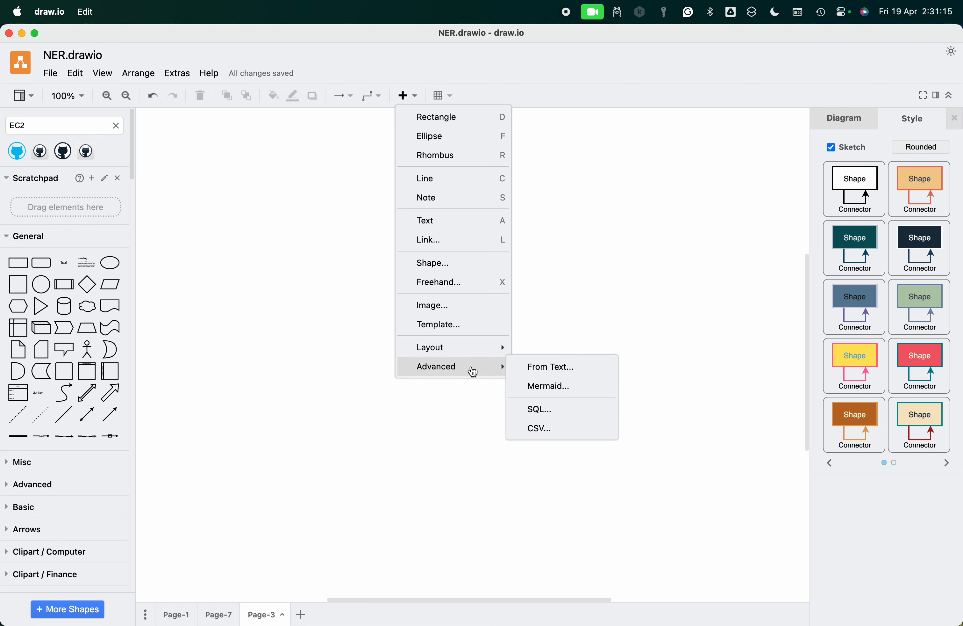
click(565, 387)
key(super+a)
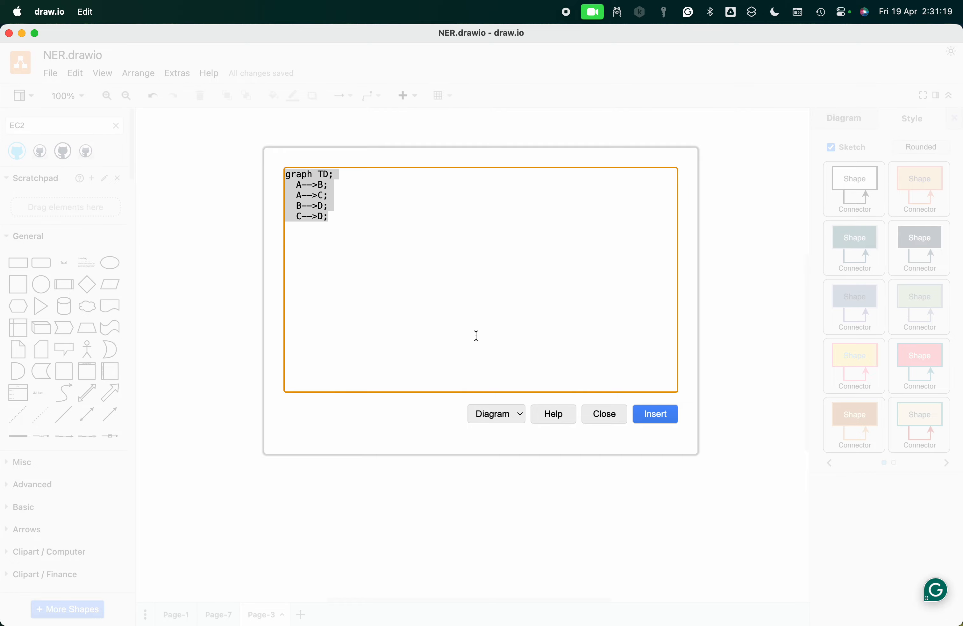
key(super+v)
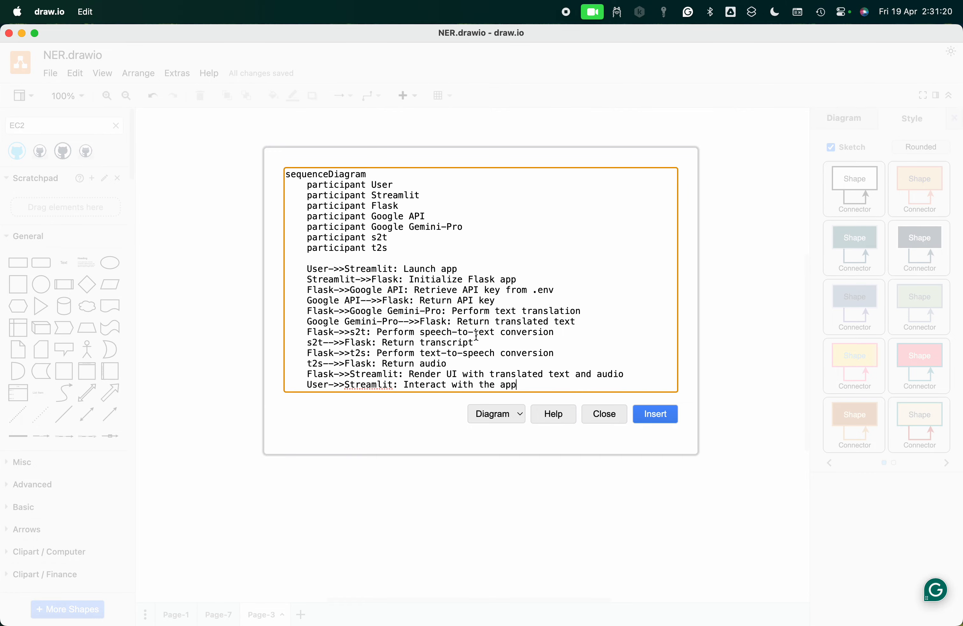
click(655, 414)
Turn off the Sketch style for the whole inserted sequence diagram.
scroll(658, 418, right, 10)
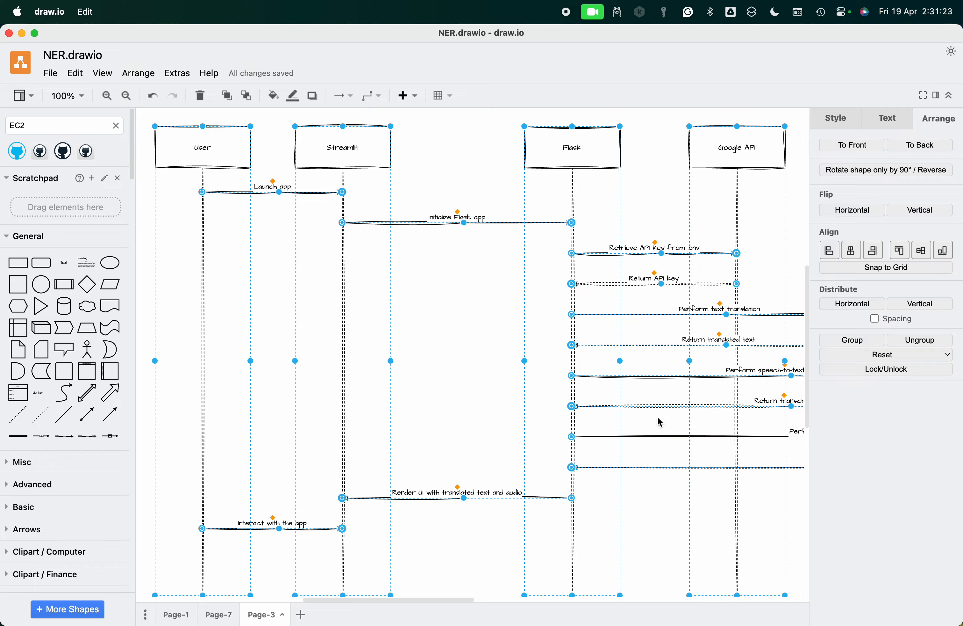
scroll(622, 399, down, 5)
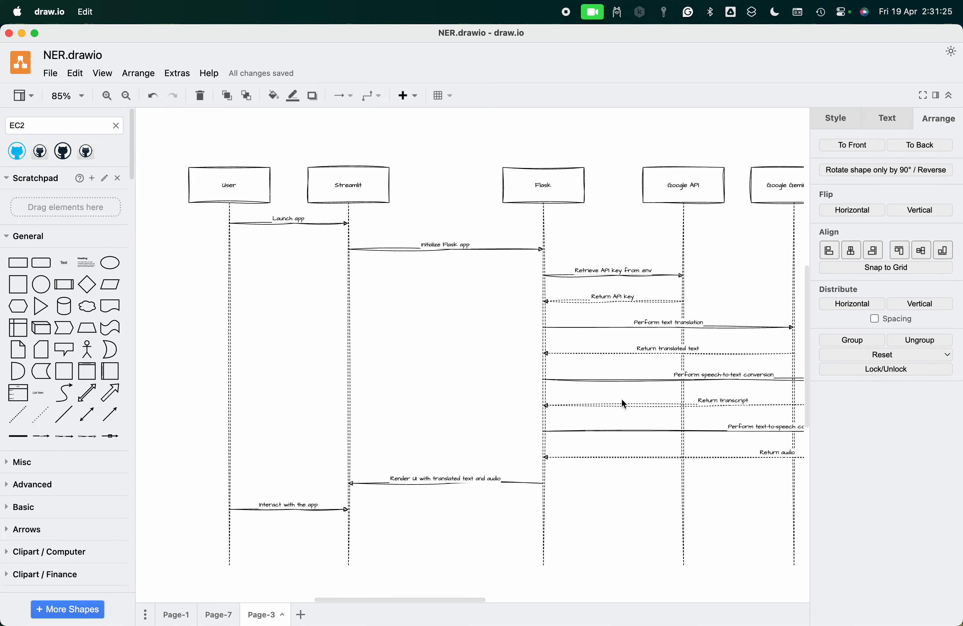
scroll(621, 398, right, 6)
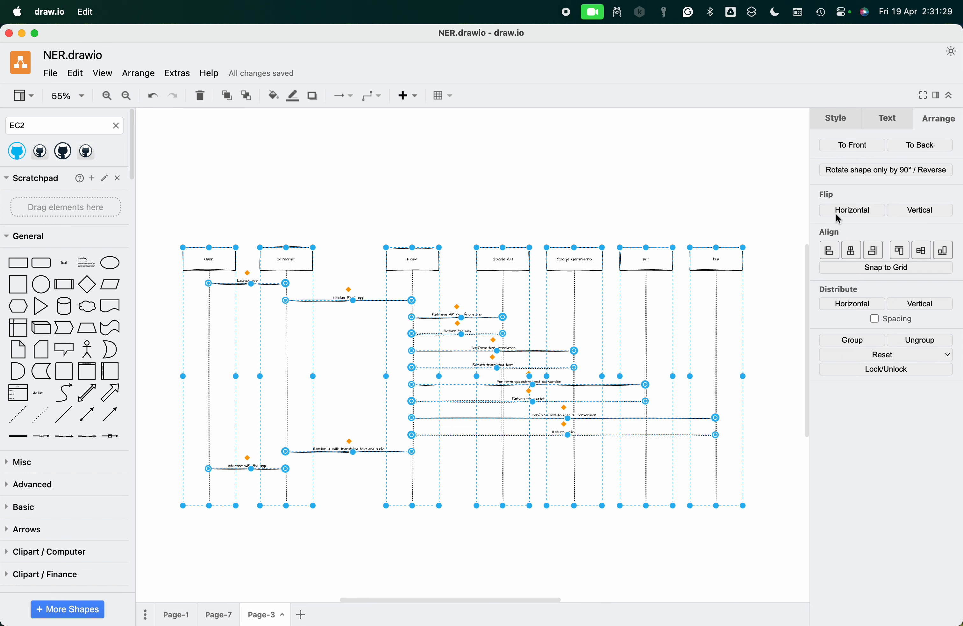
click(839, 126)
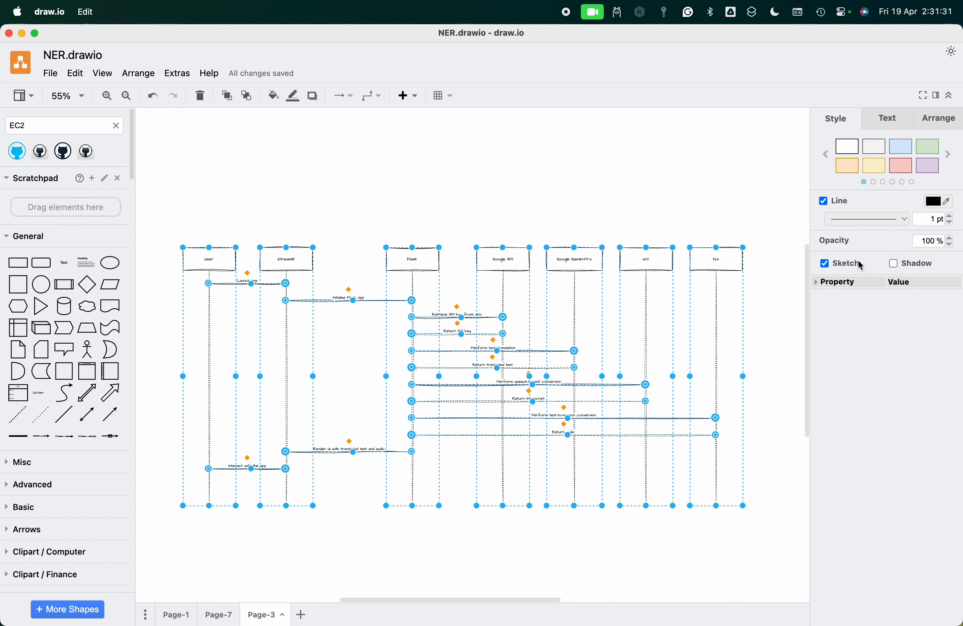
click(824, 263)
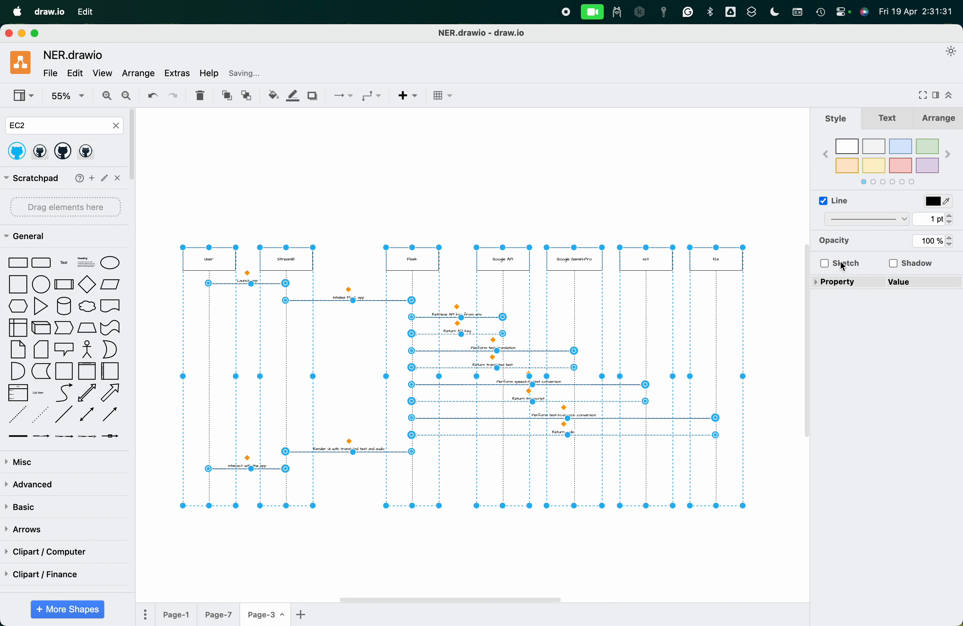
Recolour the whole sequence diagram with the purple preset style.
click(895, 165)
click(928, 164)
click(933, 121)
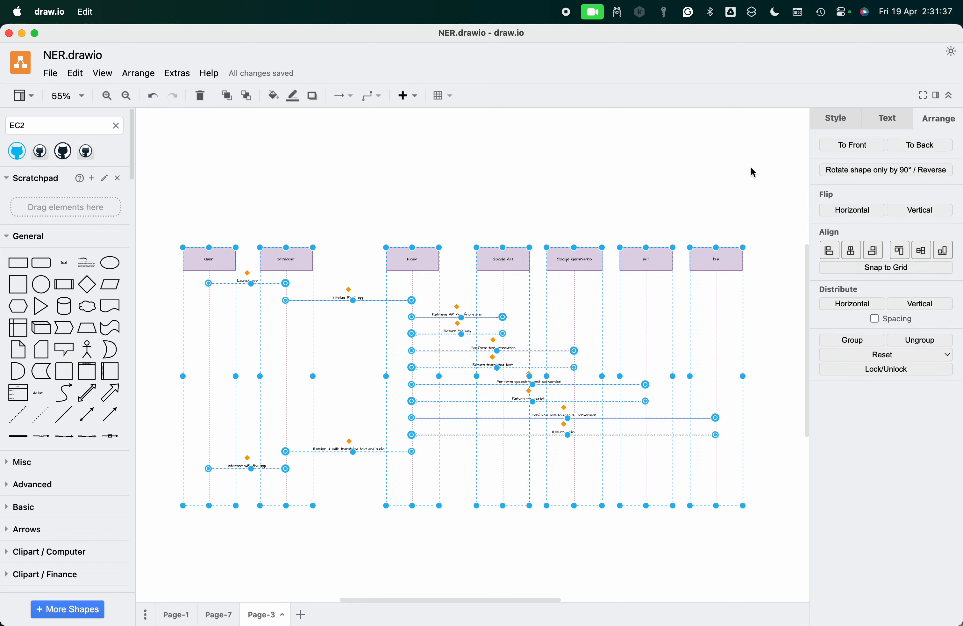
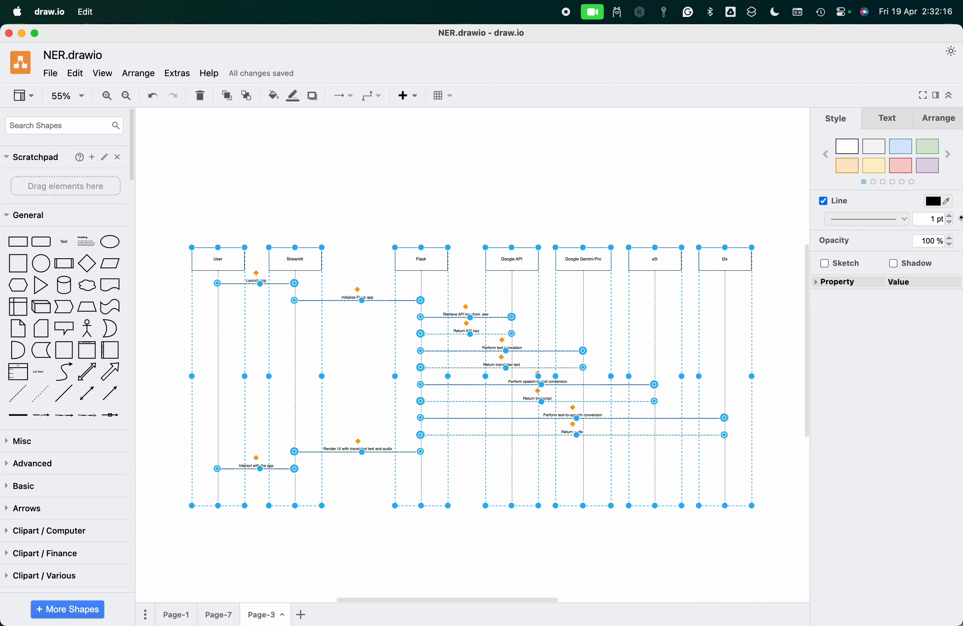
Set the line width of the whole sequence diagram to 5 pt and apply the green preset style.
click(951, 216)
click(951, 216)
click(950, 216)
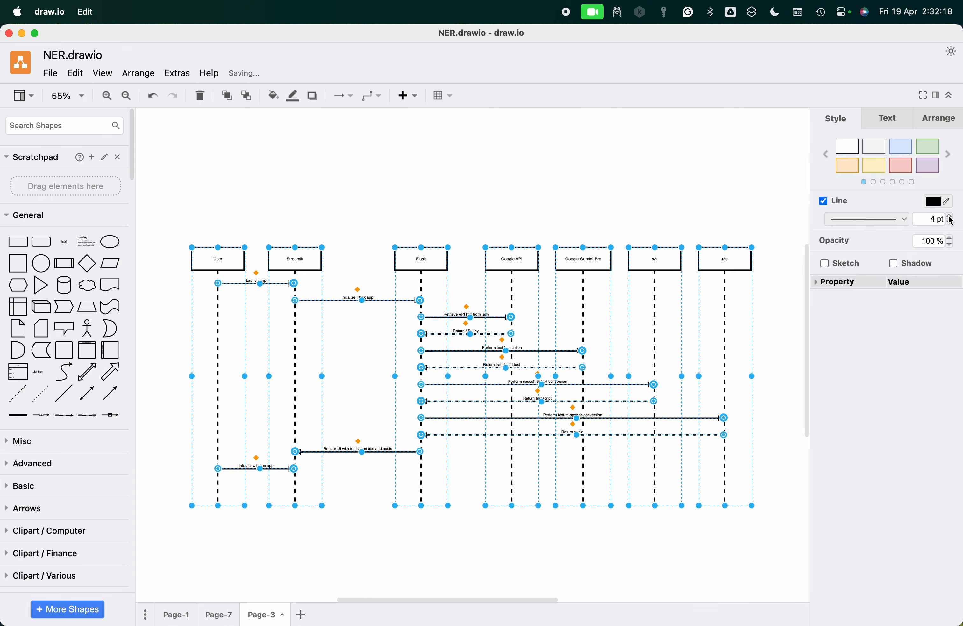
click(950, 216)
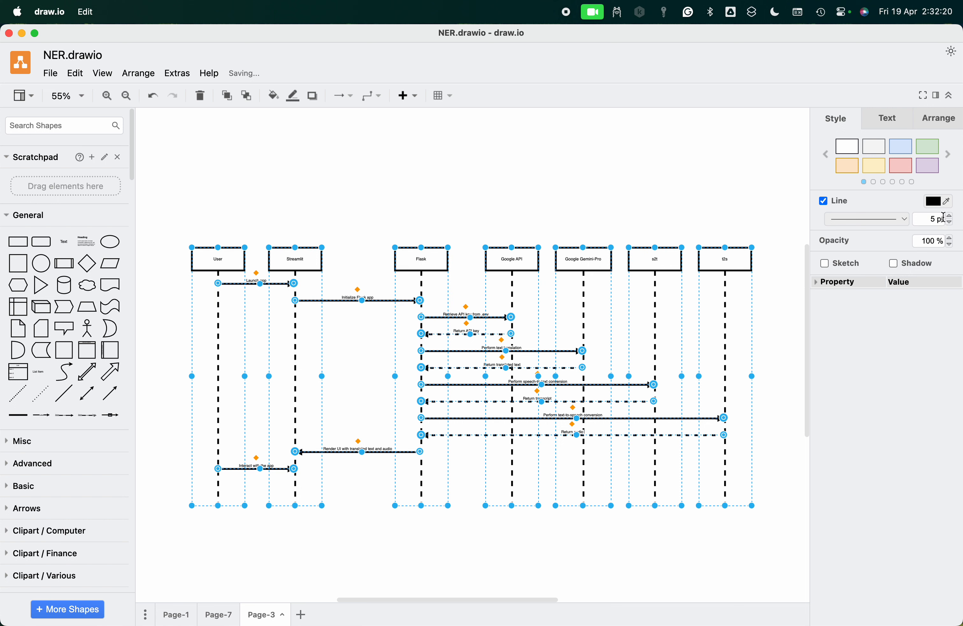
click(928, 147)
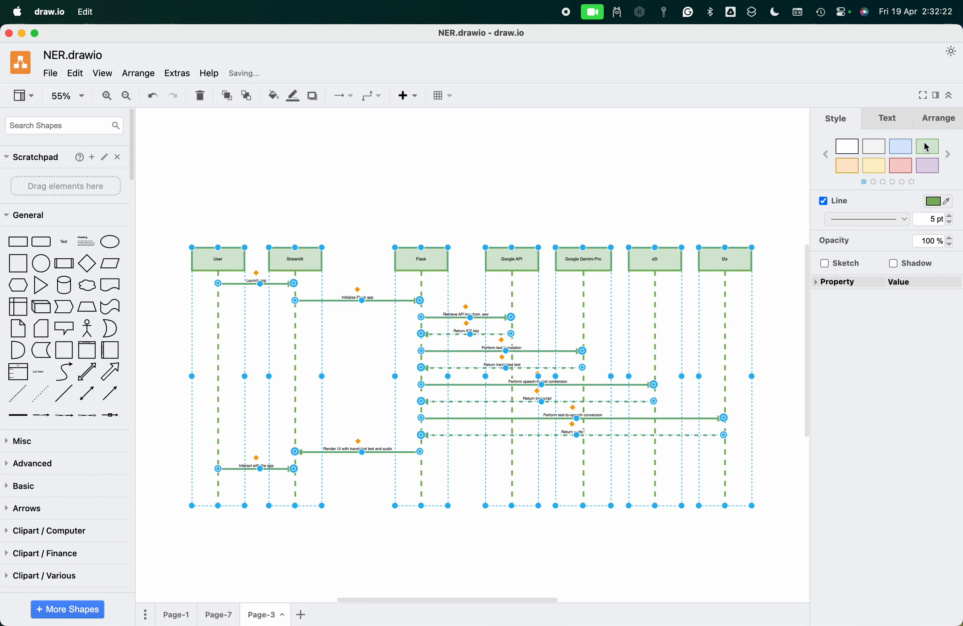
Recolour the whole sequence diagram with the bright violet preset style.
click(948, 155)
click(949, 154)
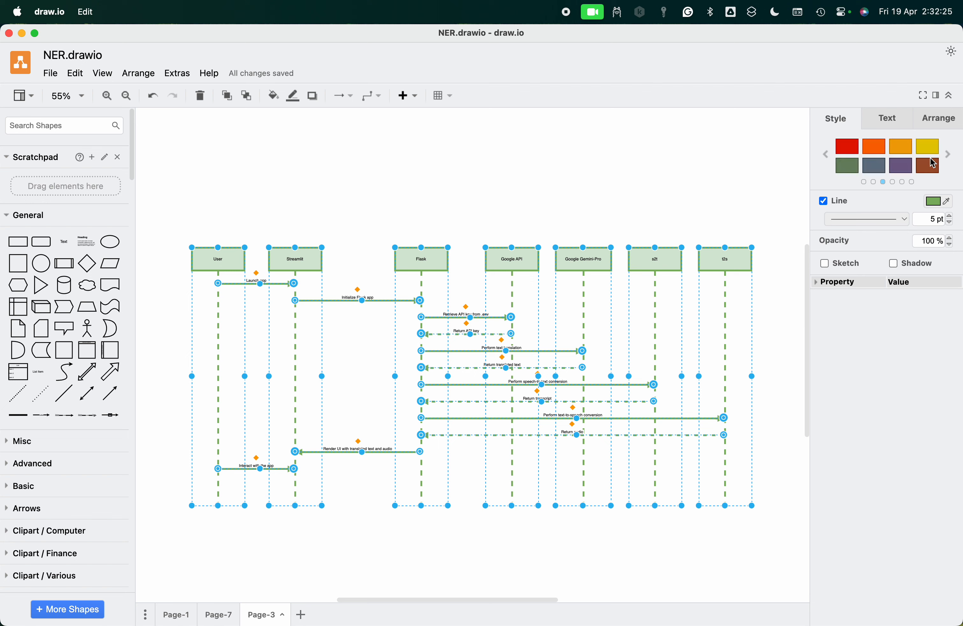
click(826, 154)
click(875, 167)
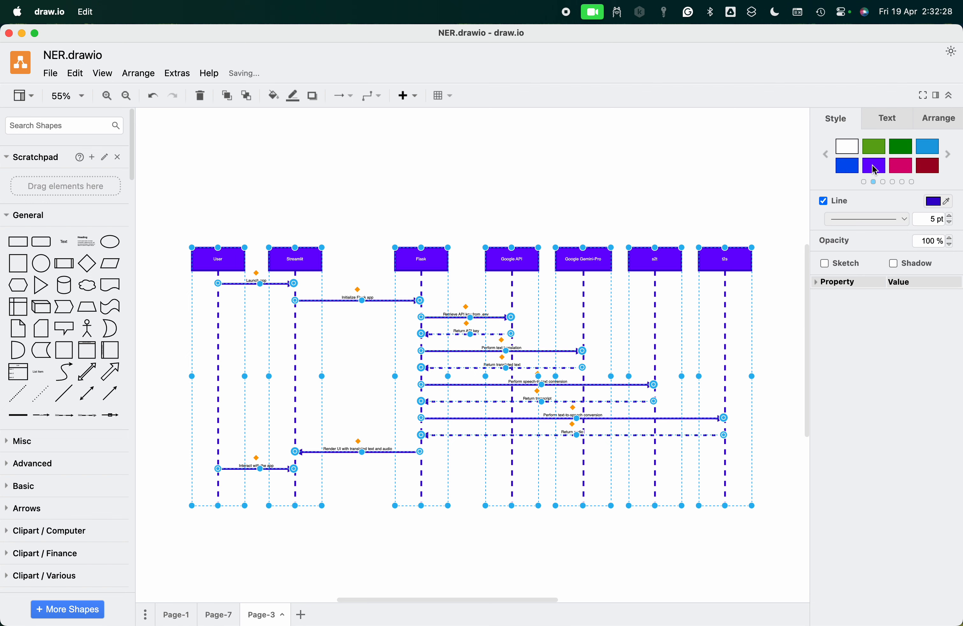
Increase the font size of all text in the sequence diagram to 17 pt.
click(888, 118)
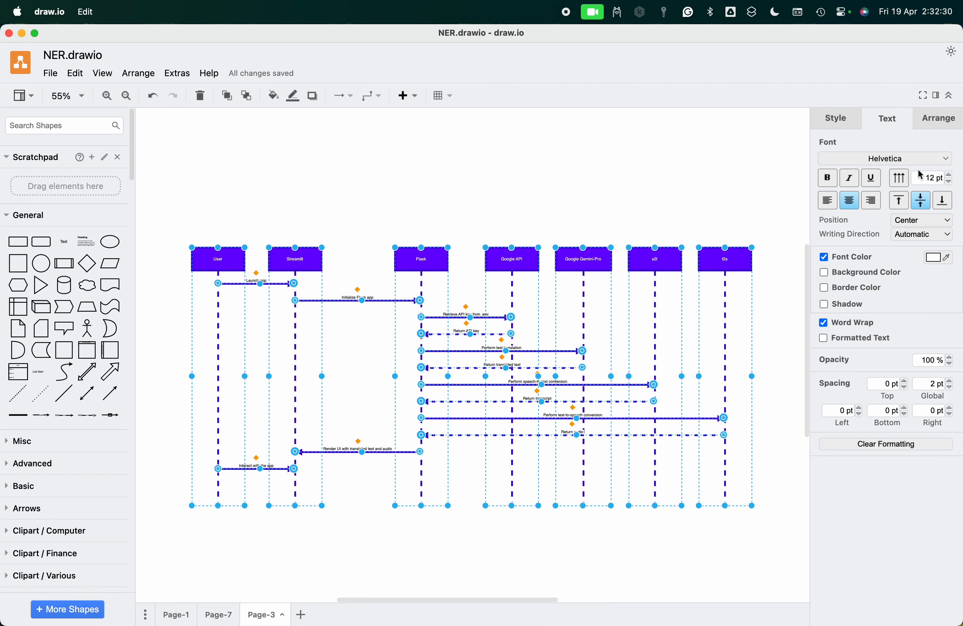
click(951, 174)
click(950, 174)
click(950, 174)
click(950, 174)
click(951, 174)
click(526, 171)
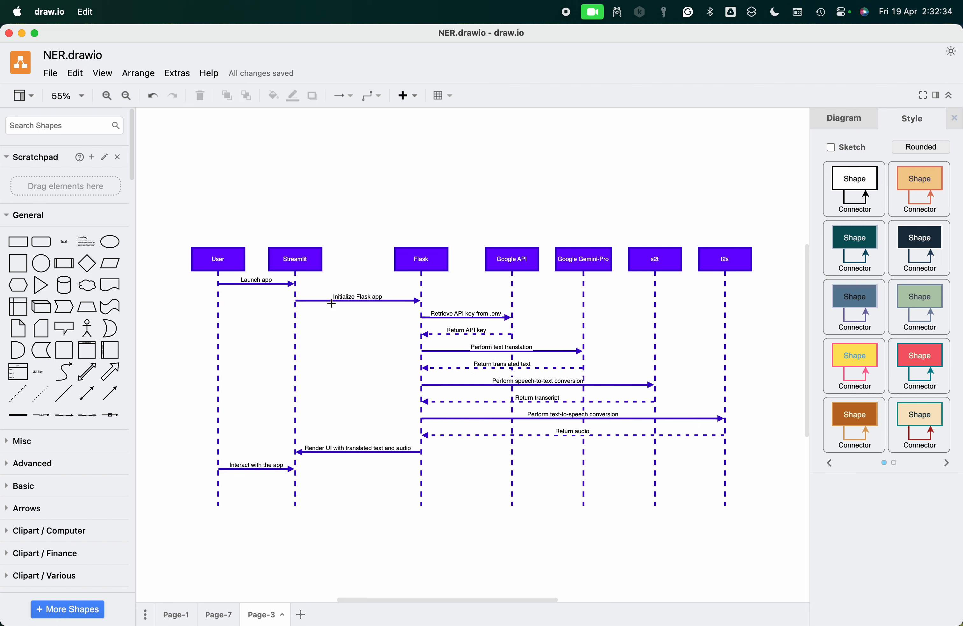
Turn on Flow Animation for all message arrows in the sequence diagram except "Perform text translation".
click(267, 284)
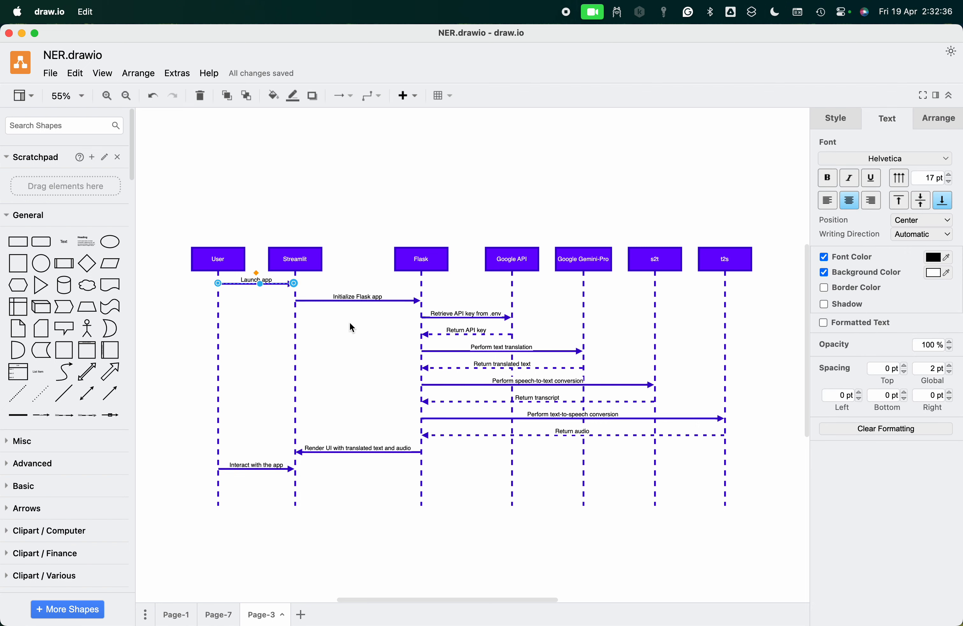
shift+click(397, 301)
shift+click(262, 469)
shift+click(371, 451)
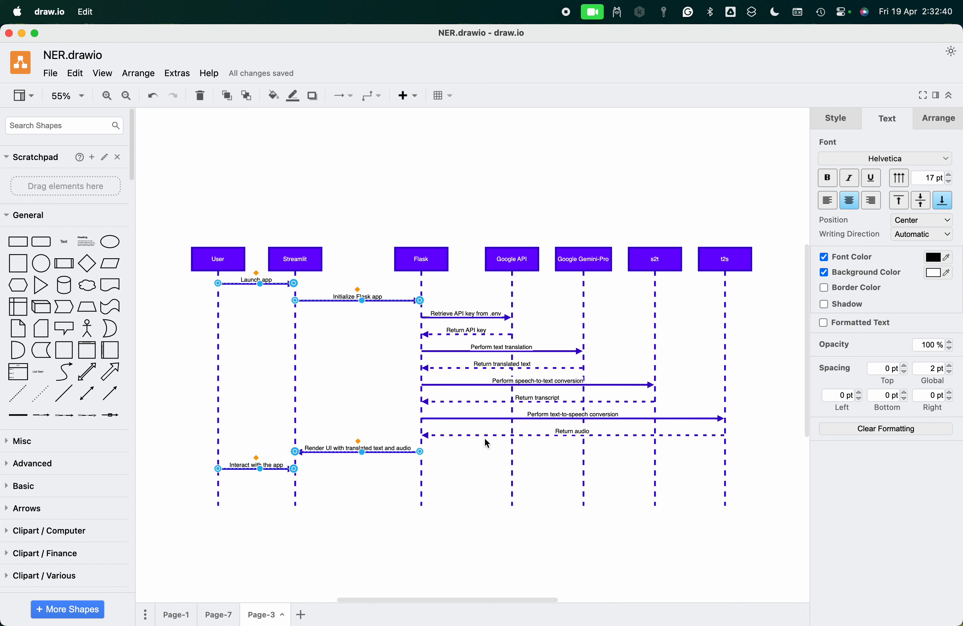
shift+click(492, 418)
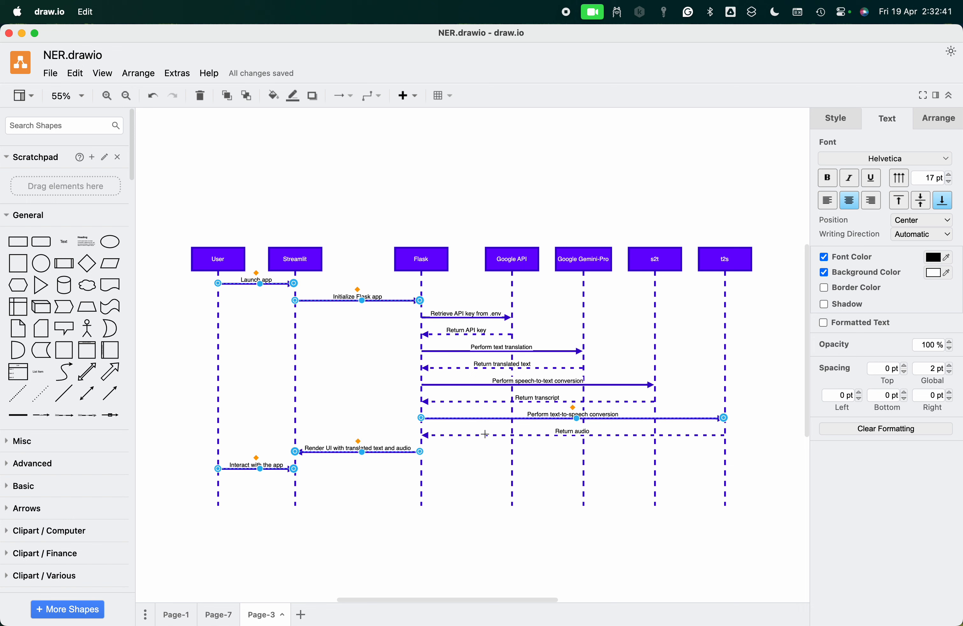
shift+click(473, 385)
shift+click(446, 368)
shift+click(437, 333)
shift+click(442, 317)
shift+click(475, 434)
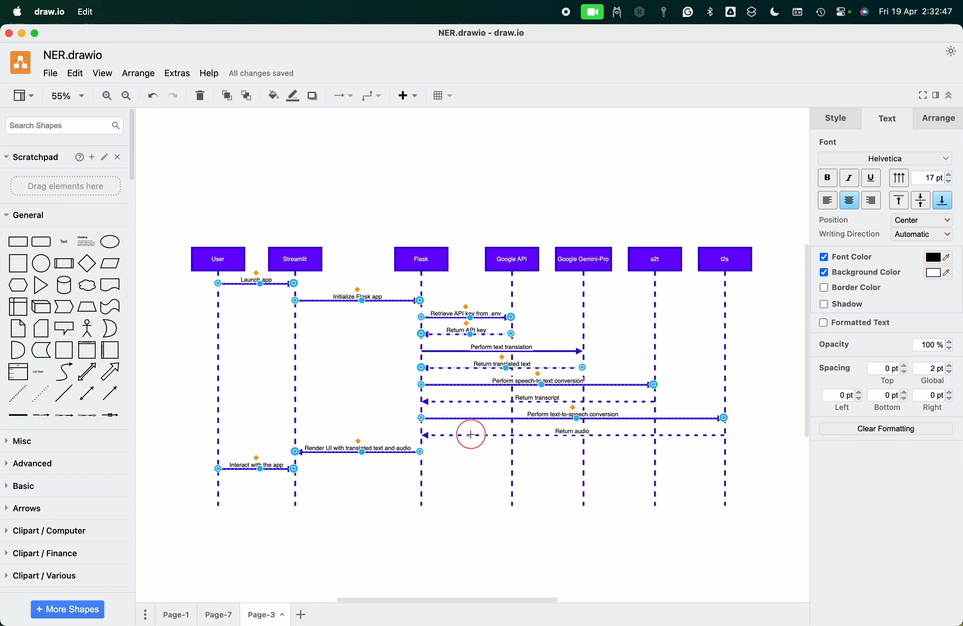
shift+click(463, 399)
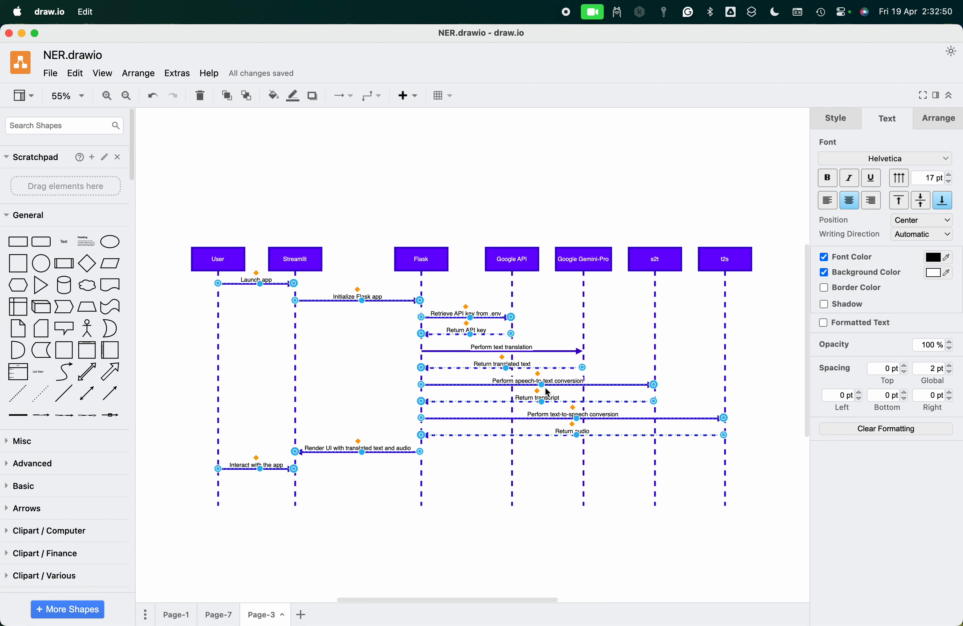
click(829, 124)
click(825, 353)
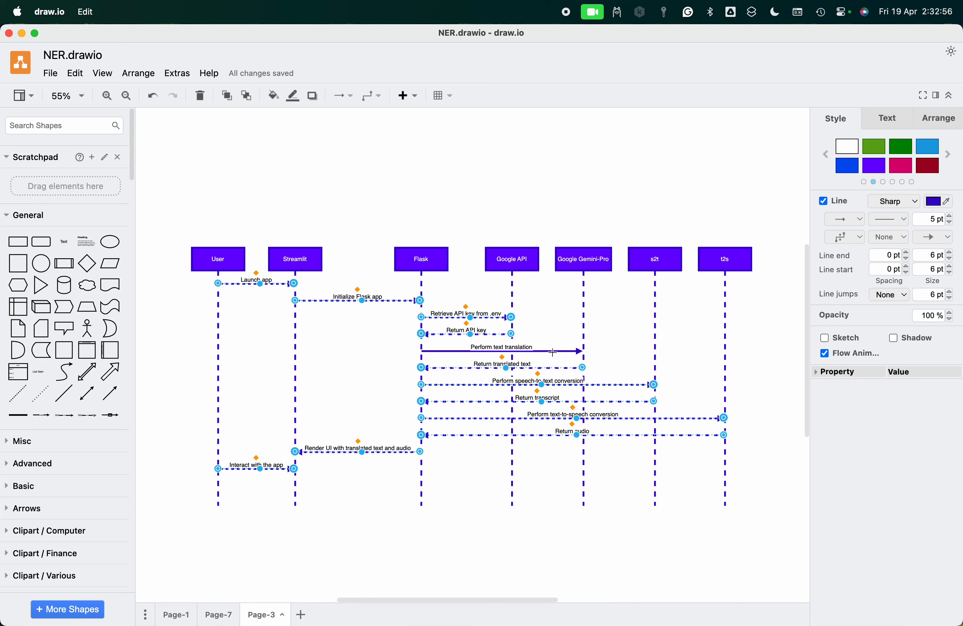
Turn on Flow Animation for the "Perform text translation" arrow.
click(550, 349)
click(825, 353)
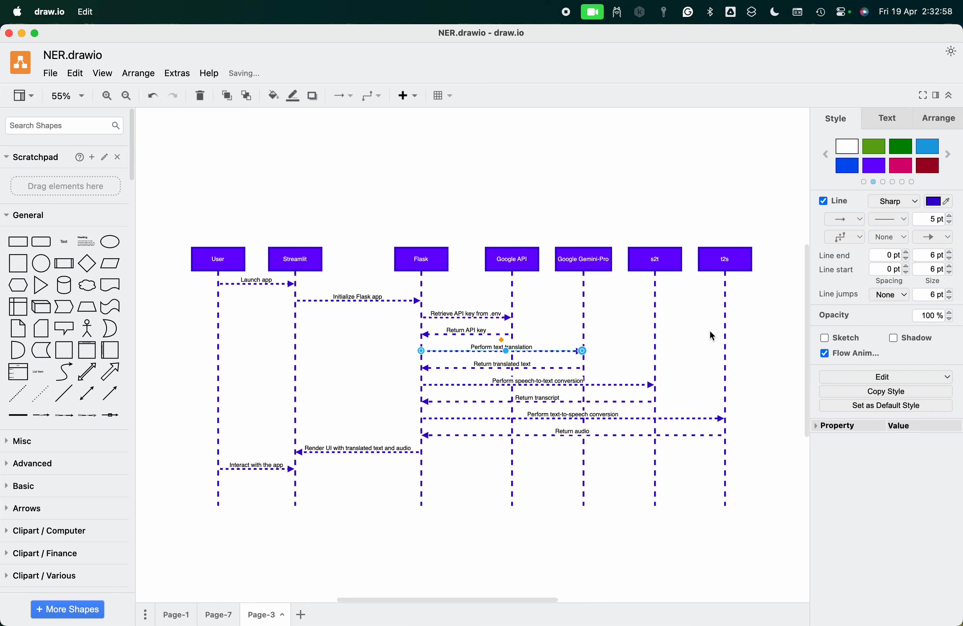
click(663, 177)
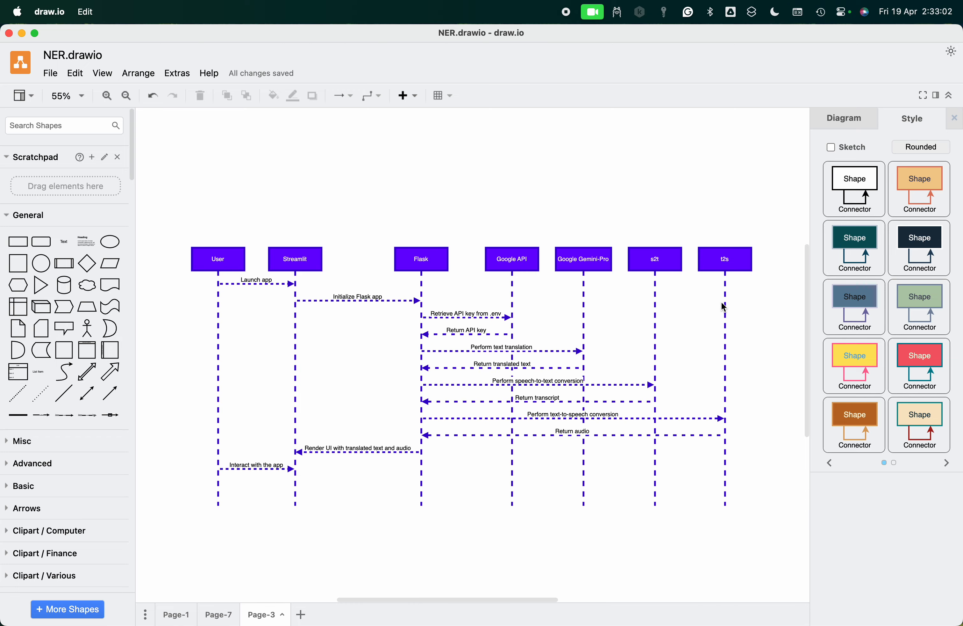
Examine the styled diagram on Page-7, including its background container and icons, as a reference for Page-3.
scroll(724, 307, left, 2)
scroll(723, 307, right, 3)
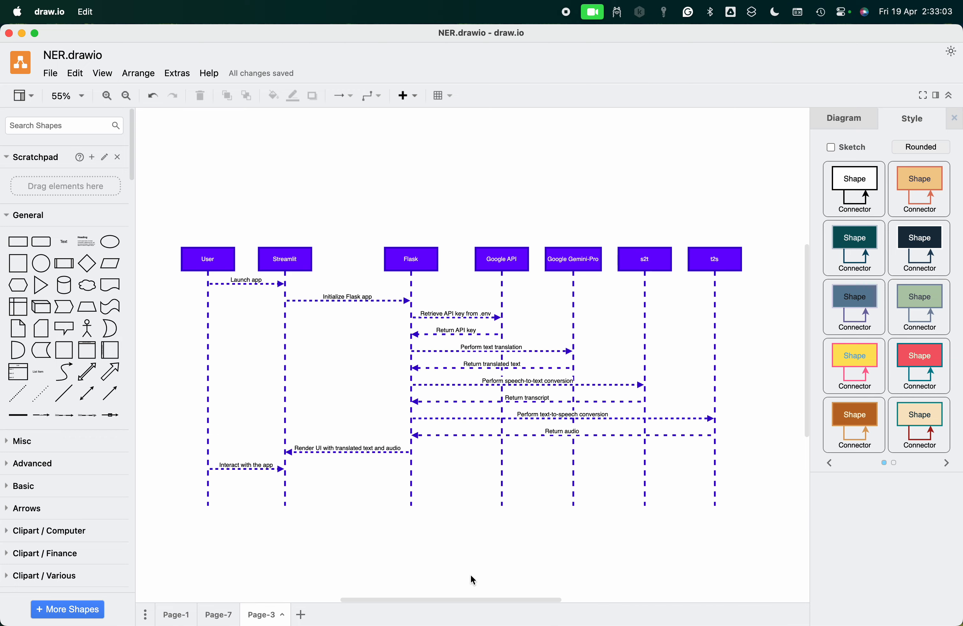
click(222, 614)
click(500, 218)
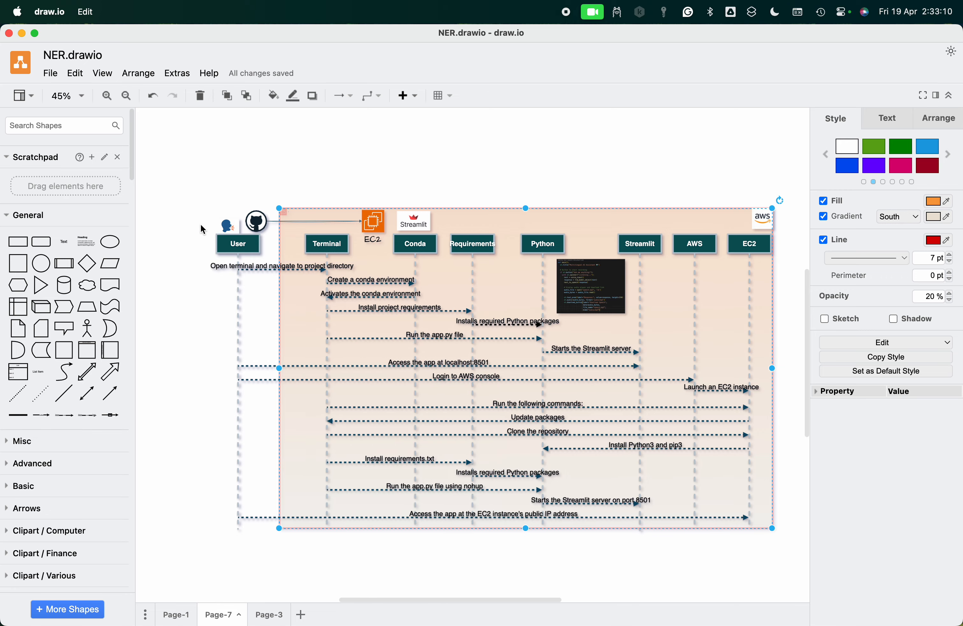
click(220, 225)
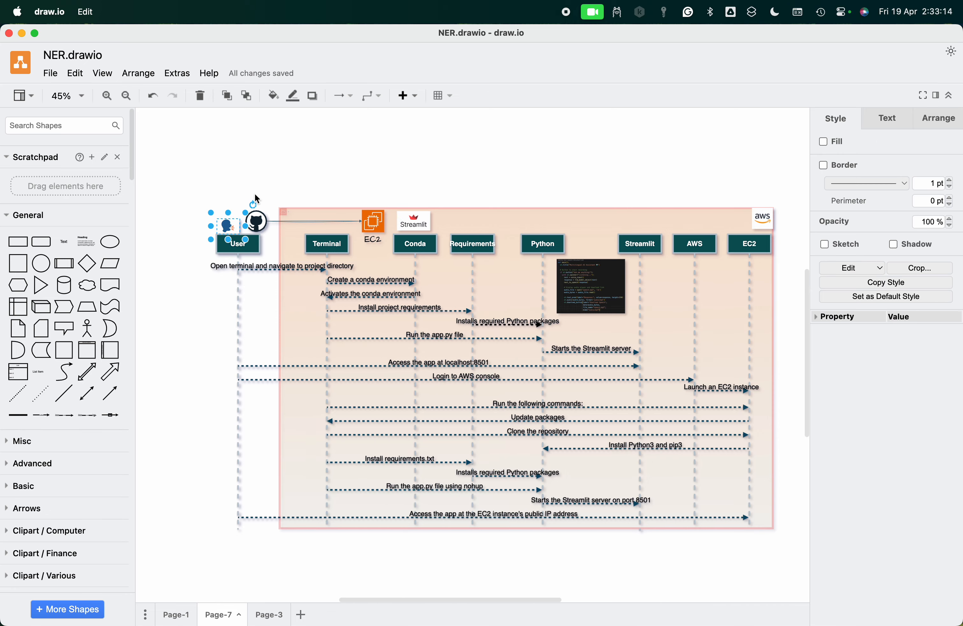
key(super+Tab)
key(super+shift+Tab)
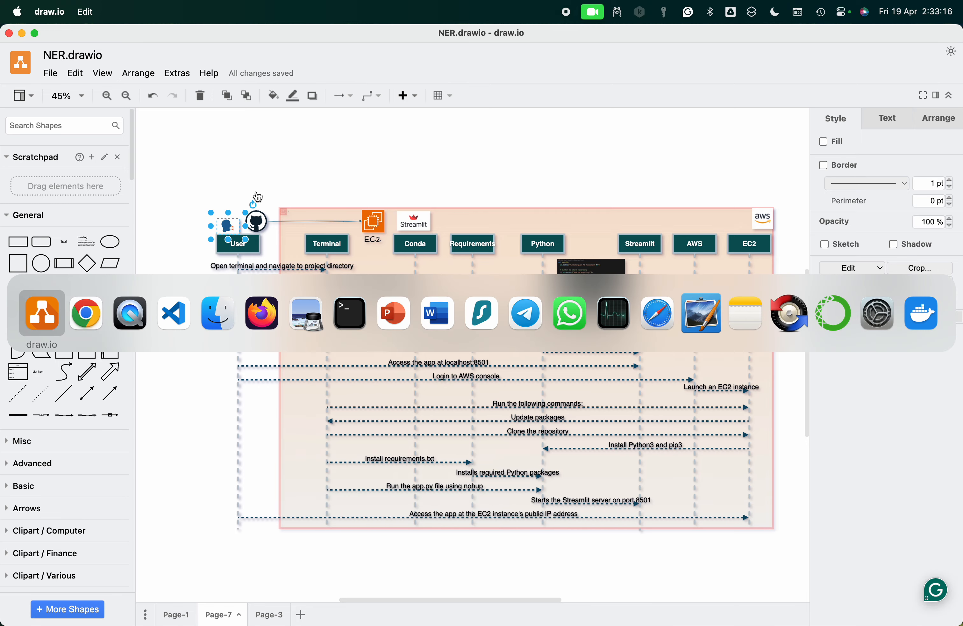
click(268, 615)
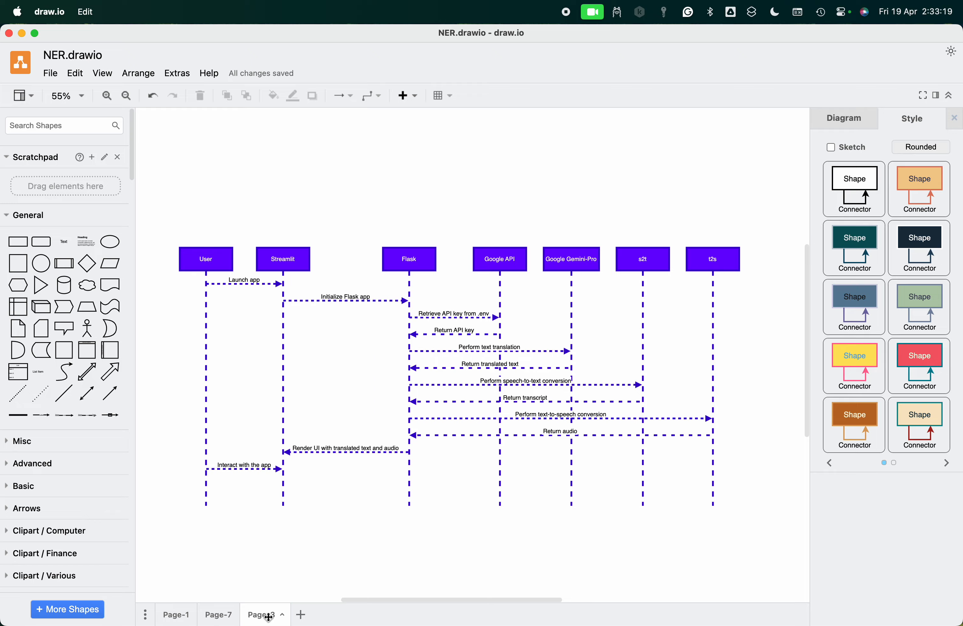
click(219, 614)
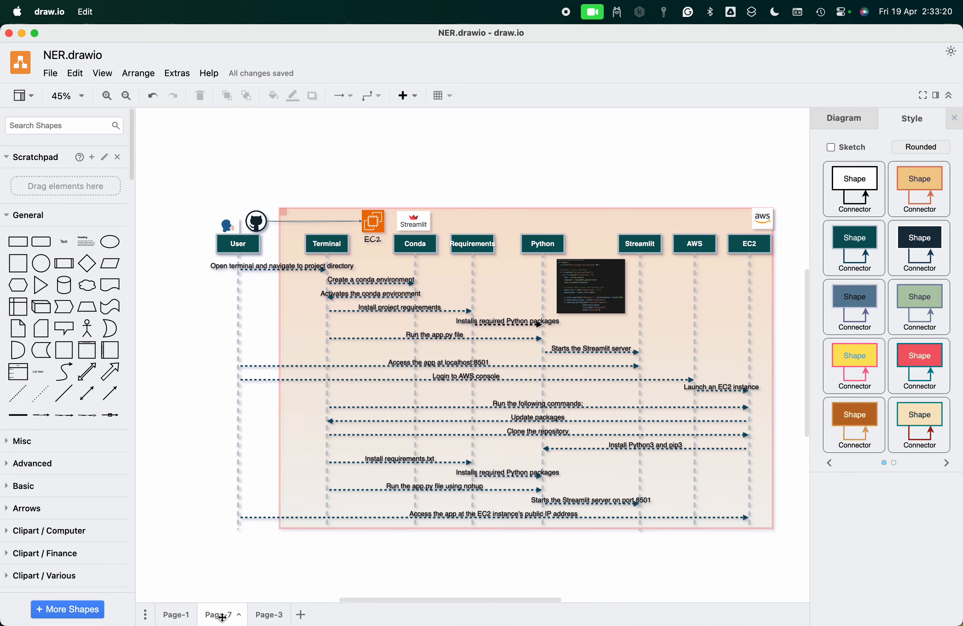
click(544, 207)
scroll(54, 525, down, 3)
scroll(40, 366, up, 3)
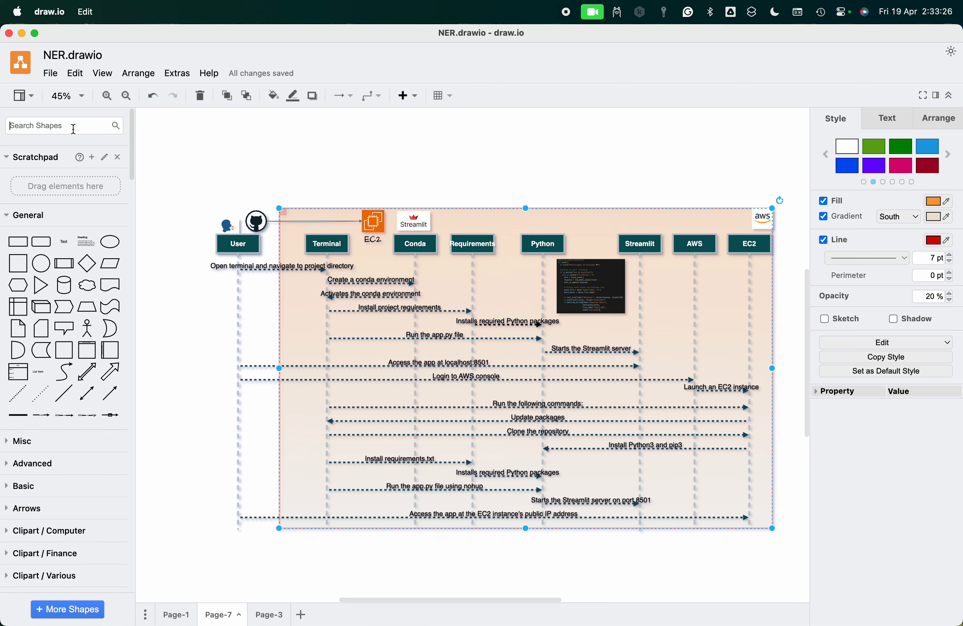
Search the shape library for "AWS Ec2" and remove the EC2 instance contents container inserted on Page-7.
click(73, 130)
text(AWS Ec2)
key(Return)
mouse_move(64, 176)
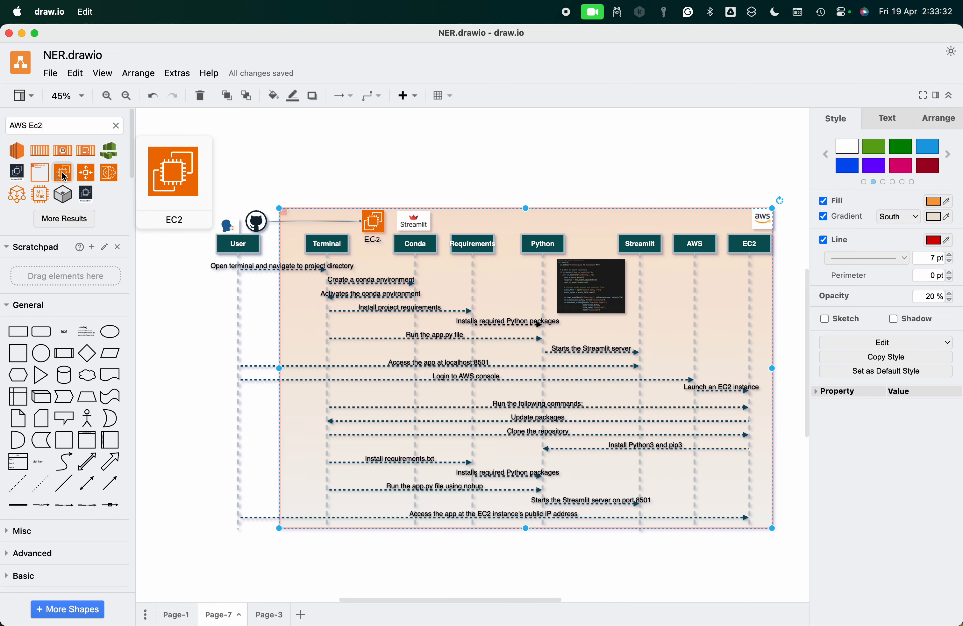
click(43, 172)
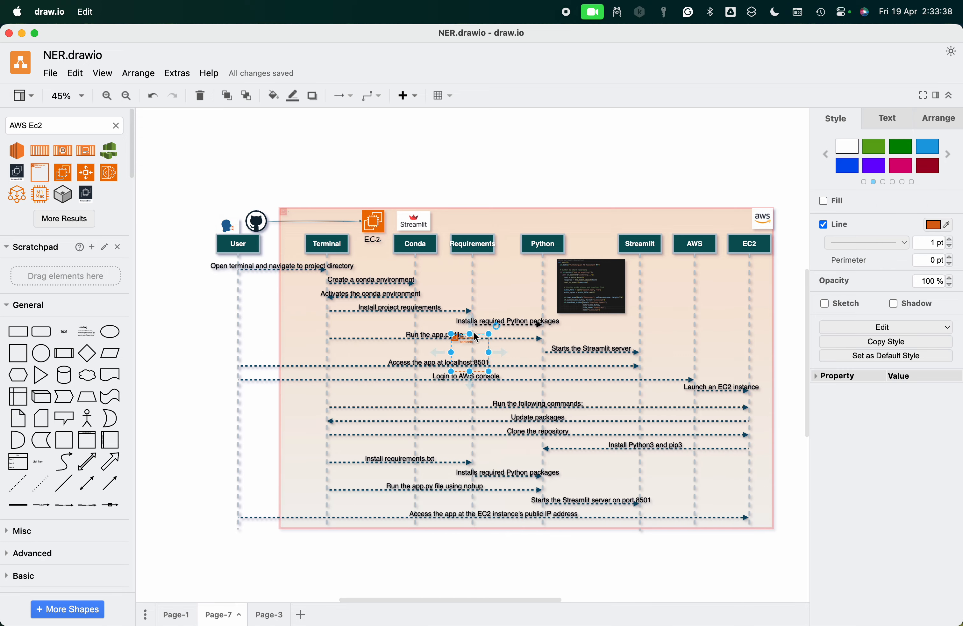
key(Delete)
Insert an EC2 instance contents container on Page-3 and stretch it around the diagram from Streamlit to t2s.
click(269, 614)
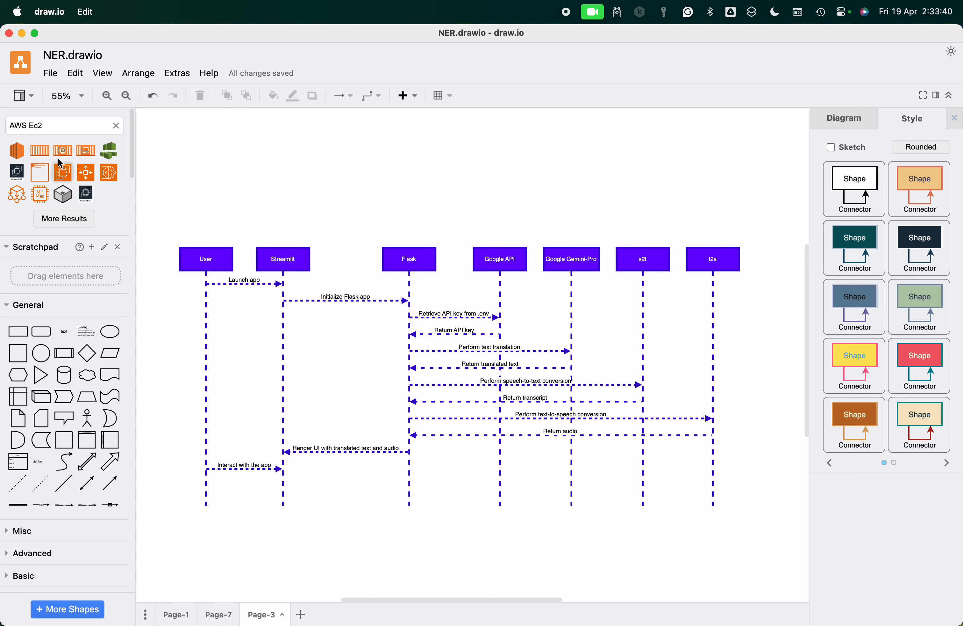
click(40, 172)
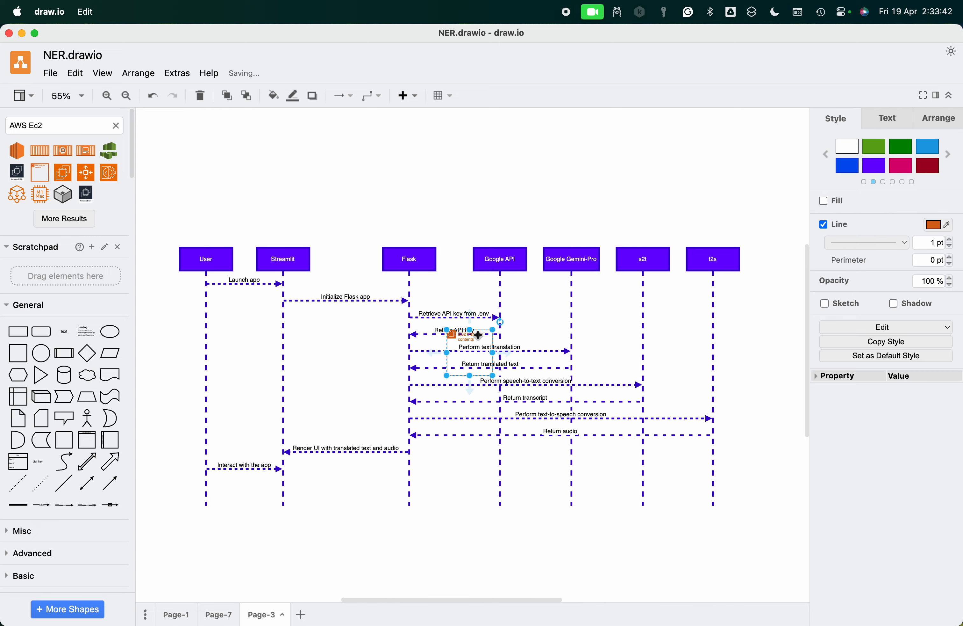
drag(479, 335, 281, 217)
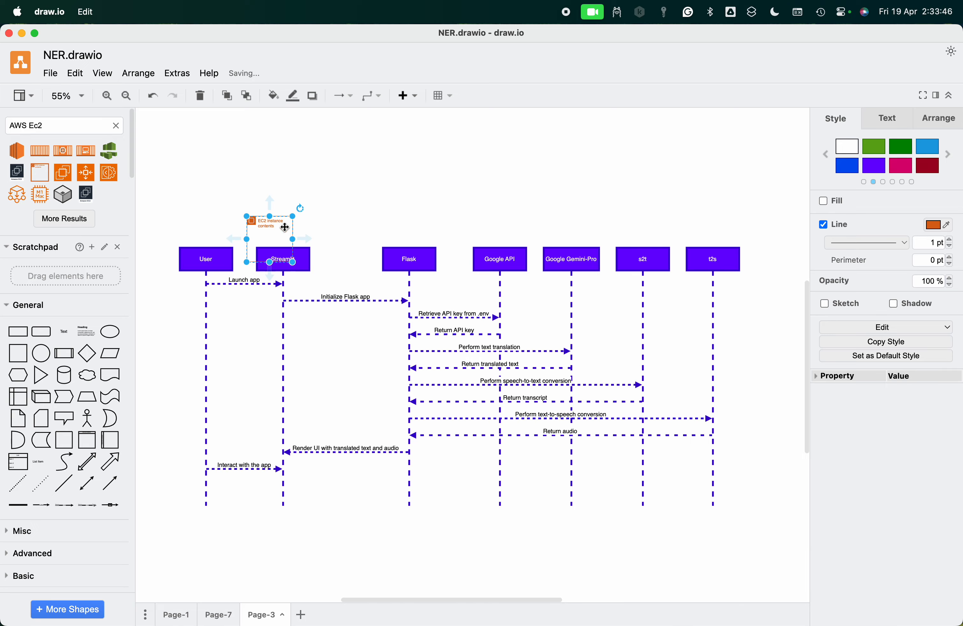
drag(293, 262, 771, 525)
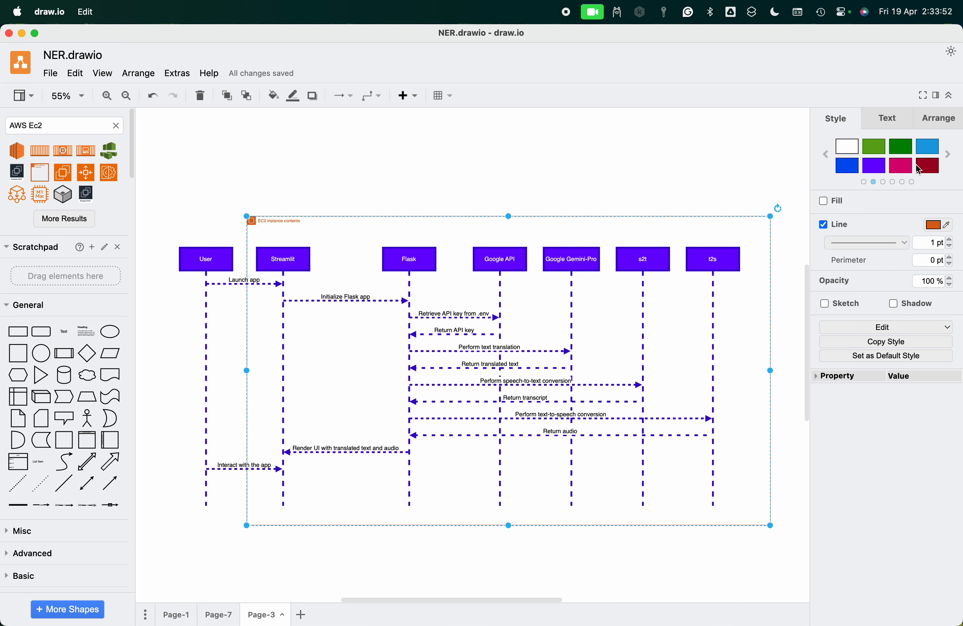
Try the dark red preset style on the EC2 instance contents container, and undo it.
click(924, 166)
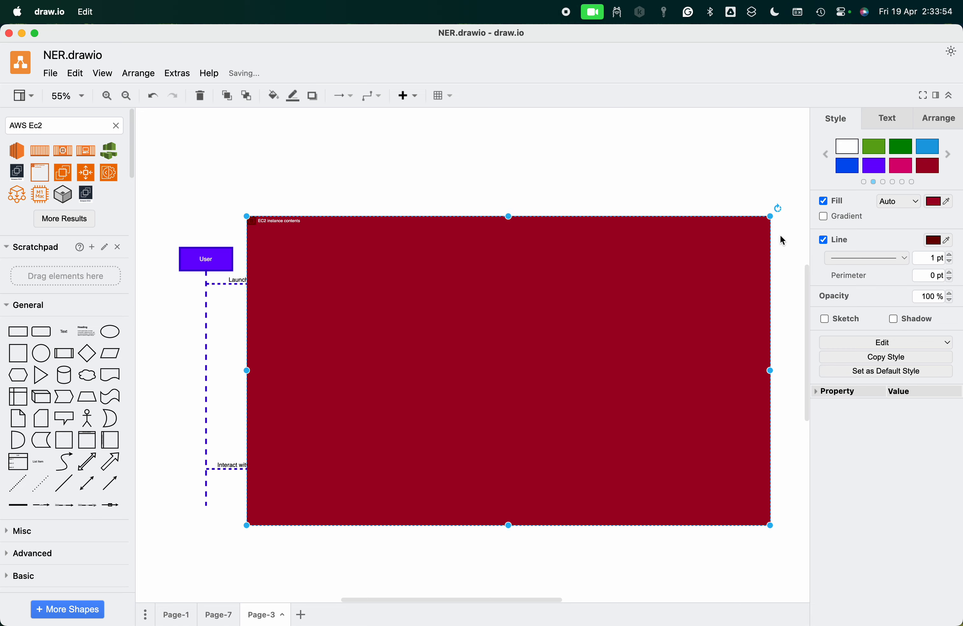
click(739, 245)
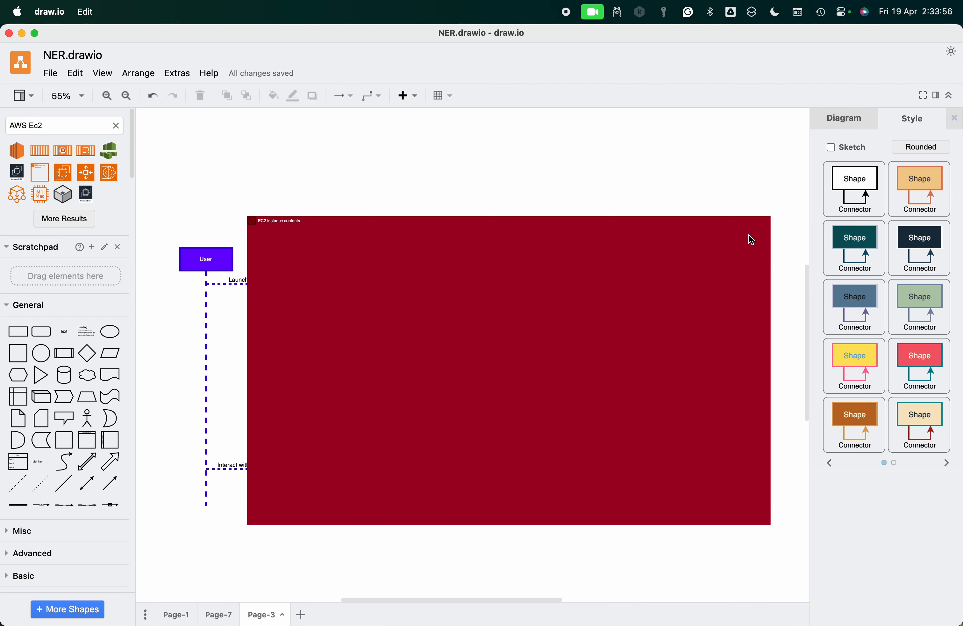
right_click(749, 234)
key(Escape)
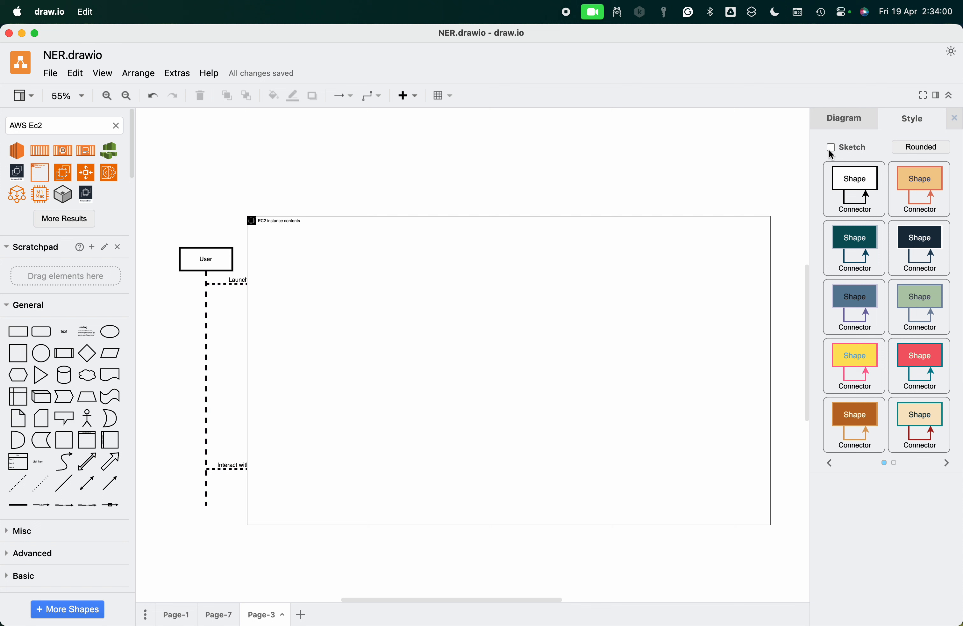
click(857, 124)
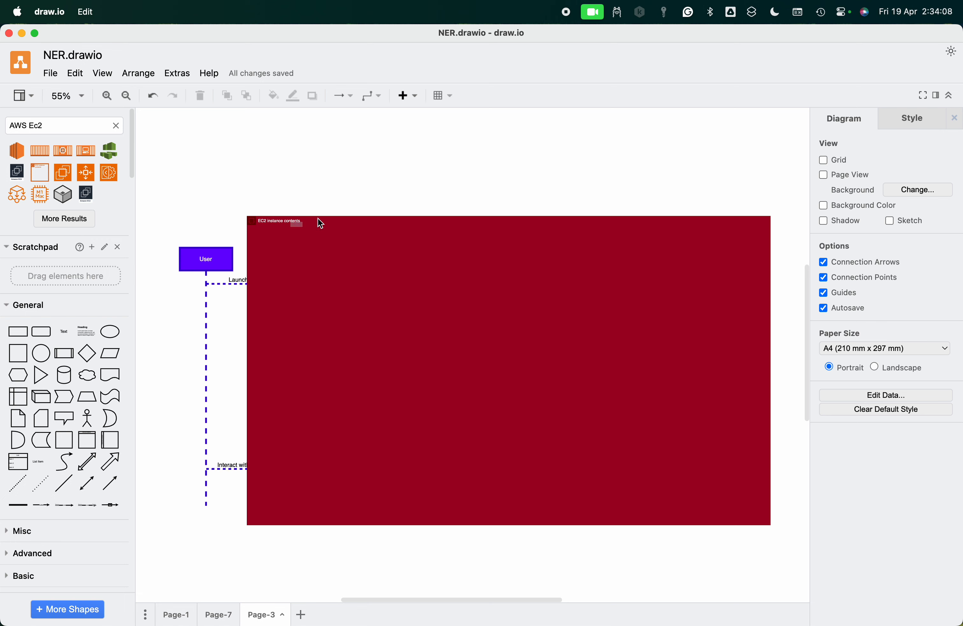
drag(426, 230, 463, 338)
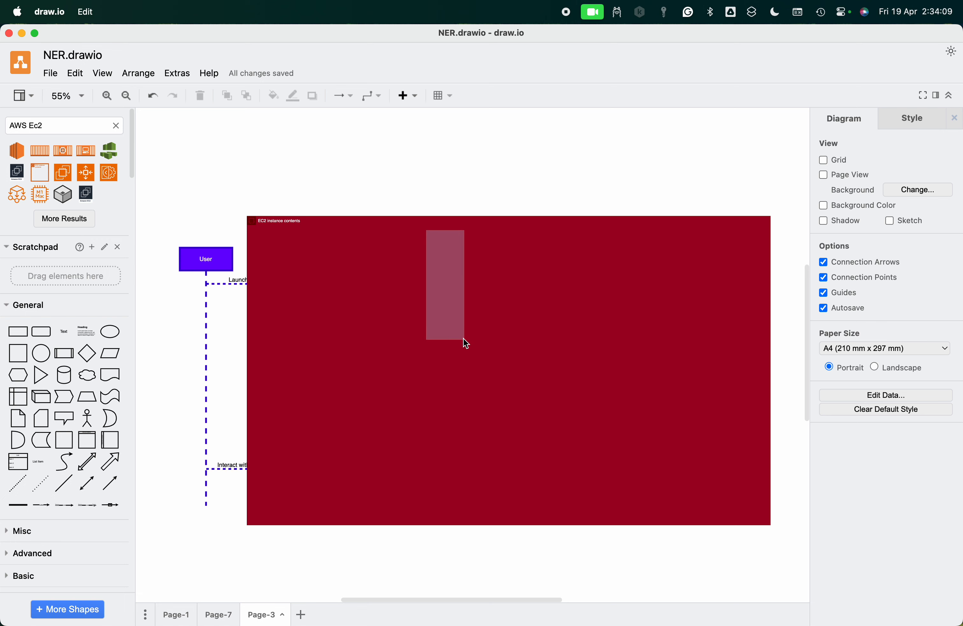
right_click(691, 224)
click(706, 201)
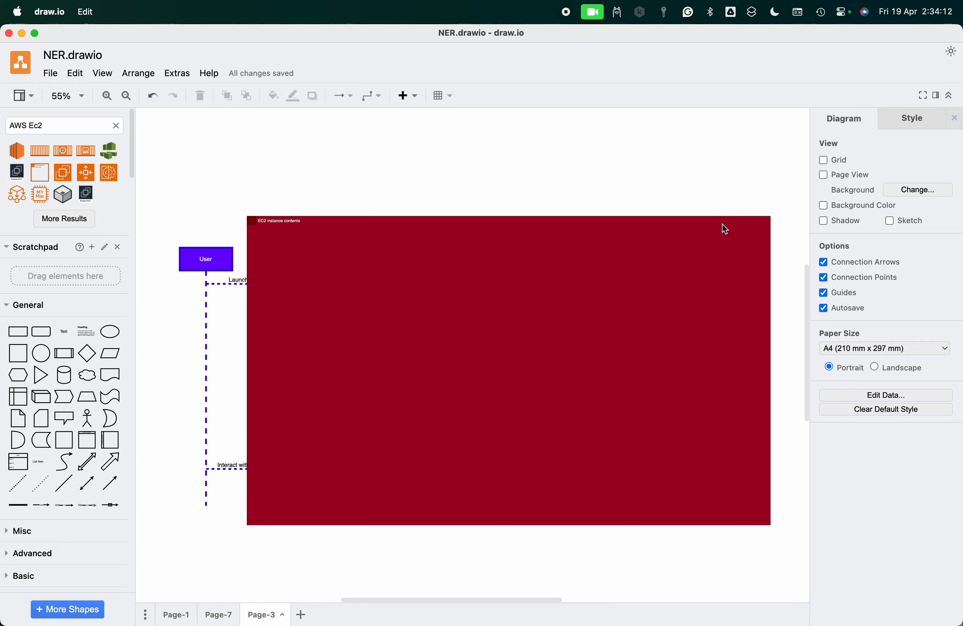
key(super+z)
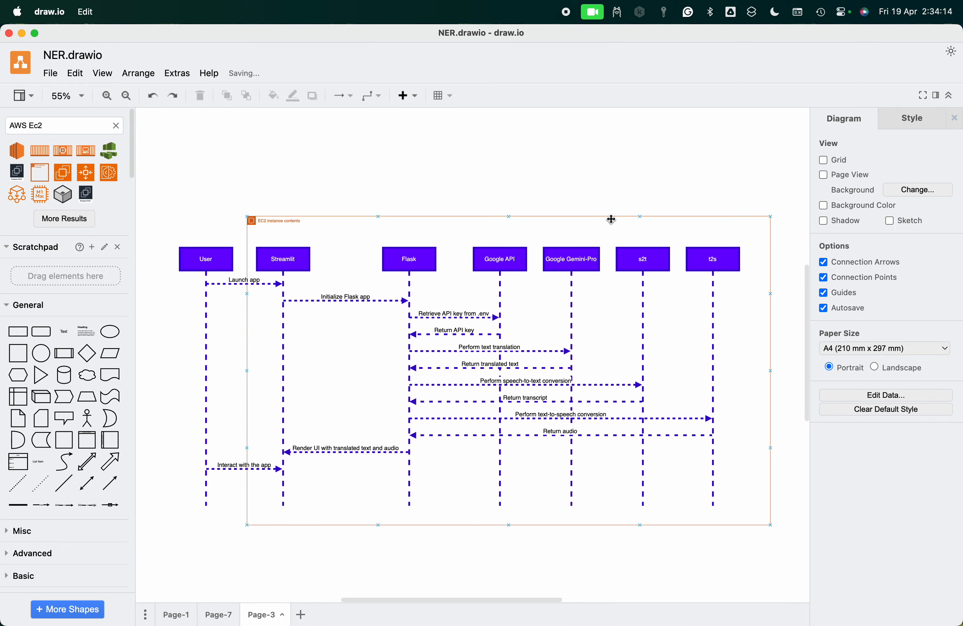
Apply the magenta preset style to the EC2 instance contents container on Page-3.
click(612, 221)
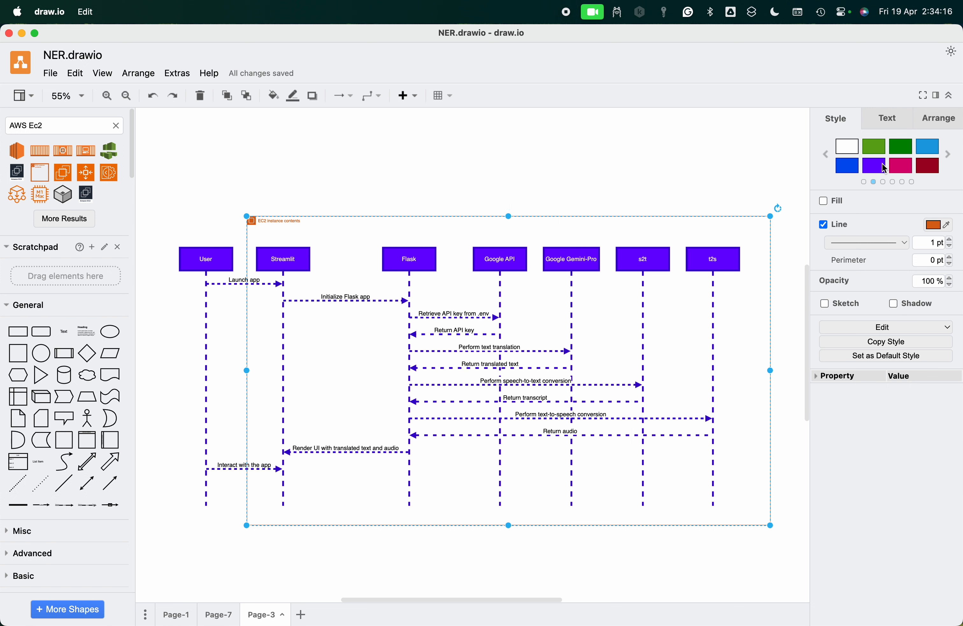
click(901, 167)
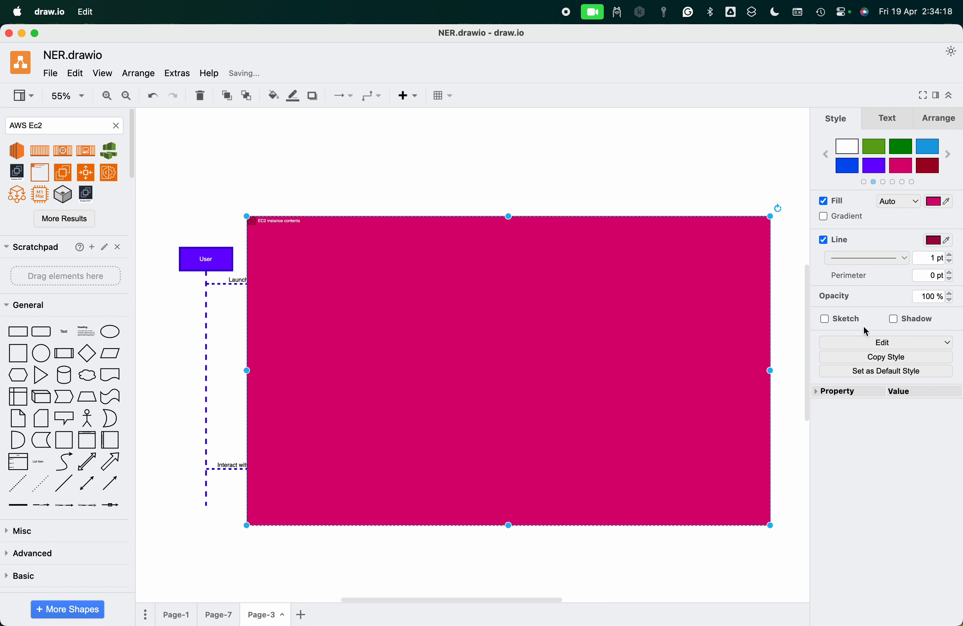
Lower the opacity of the magenta EC2 instance contents container to 20%.
click(888, 119)
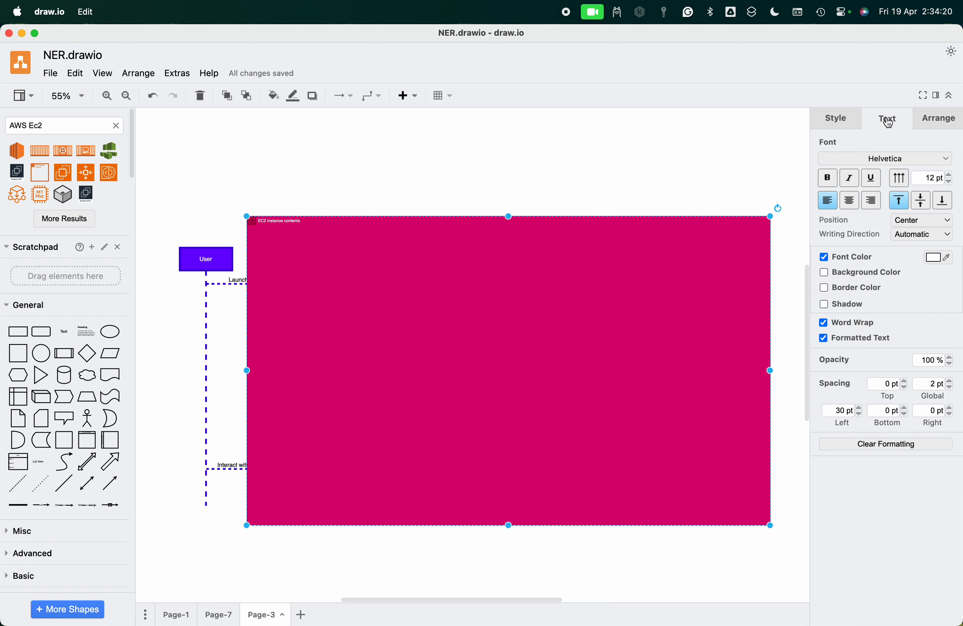
click(923, 119)
click(841, 124)
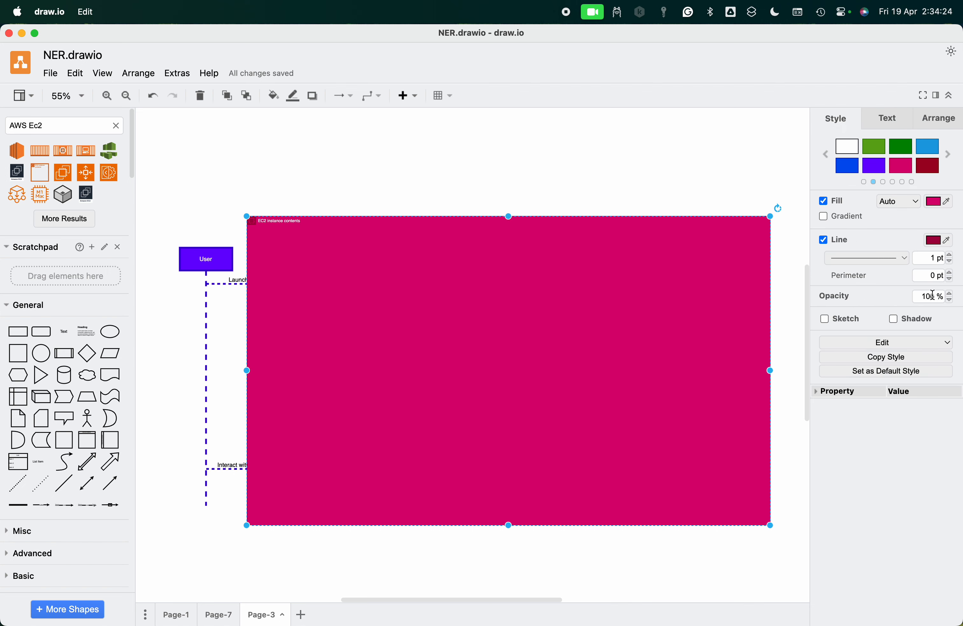
click(948, 296)
click(948, 295)
click(951, 301)
click(951, 301)
click(950, 301)
click(950, 301)
click(950, 300)
click(951, 301)
click(950, 301)
click(950, 301)
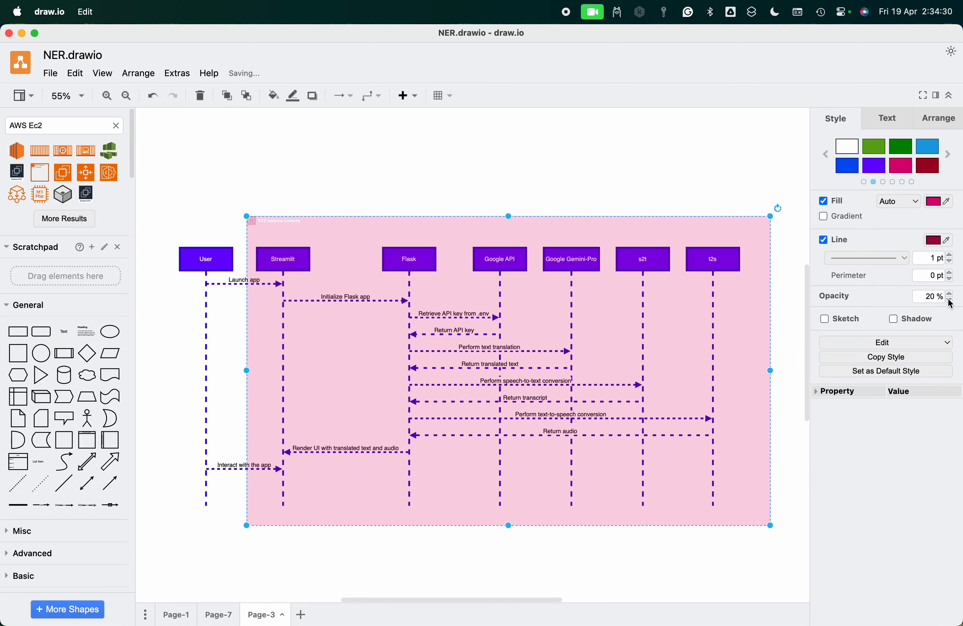
right_click(755, 226)
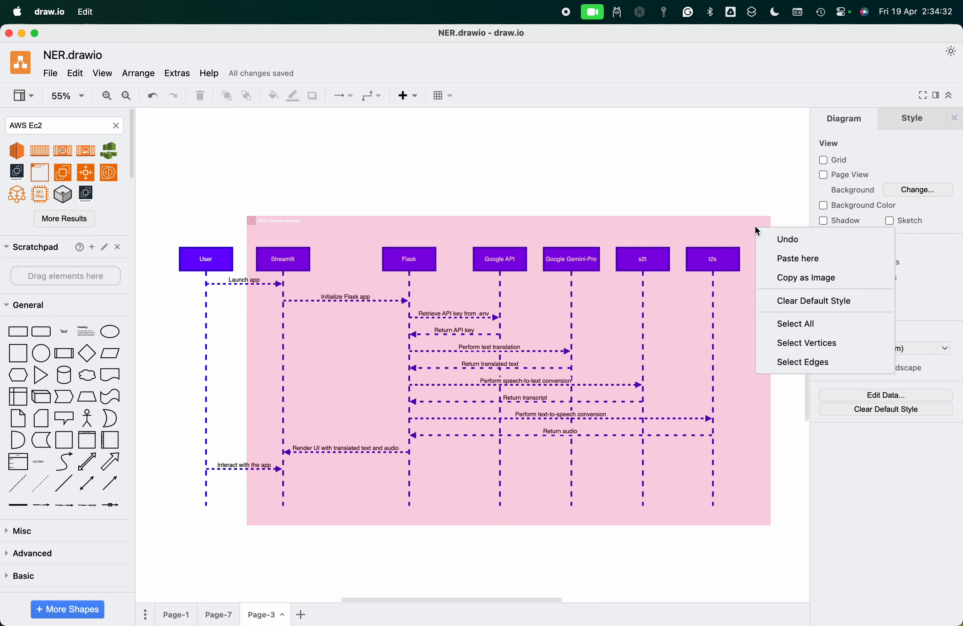
click(754, 224)
click(722, 254)
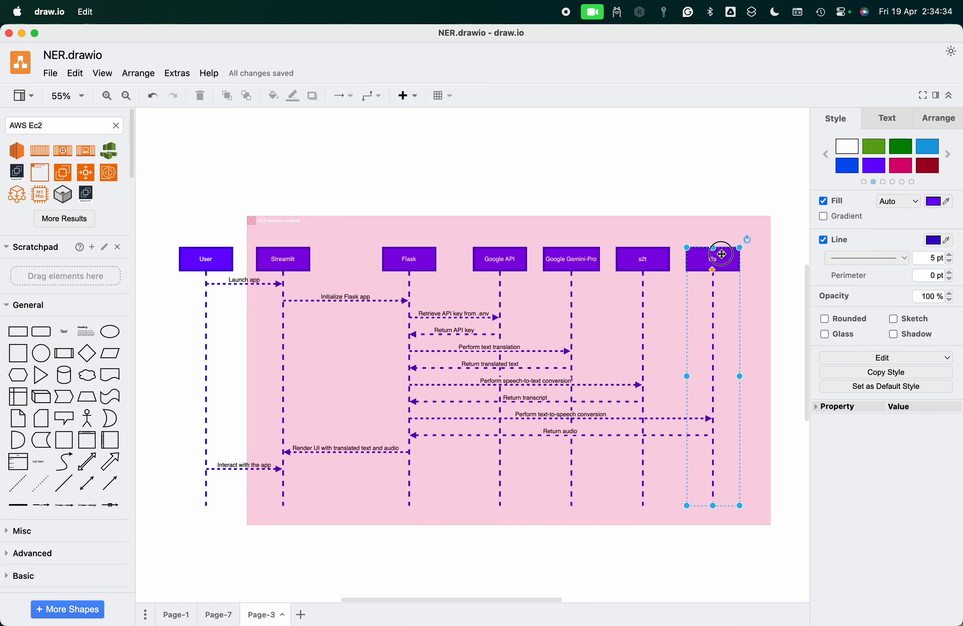
click(646, 252)
click(569, 254)
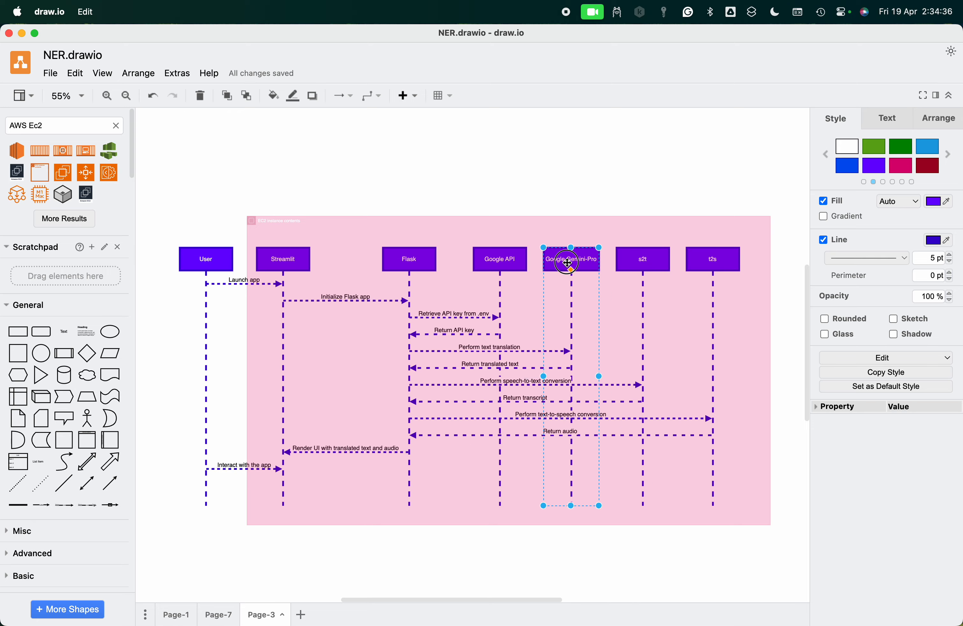
click(534, 226)
click(730, 224)
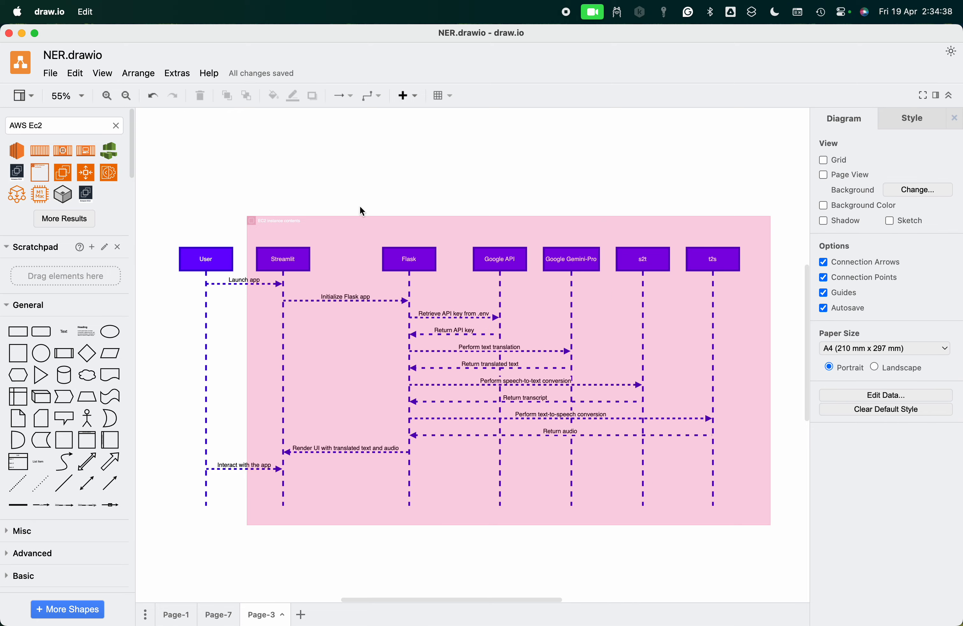
drag(266, 217, 423, 239)
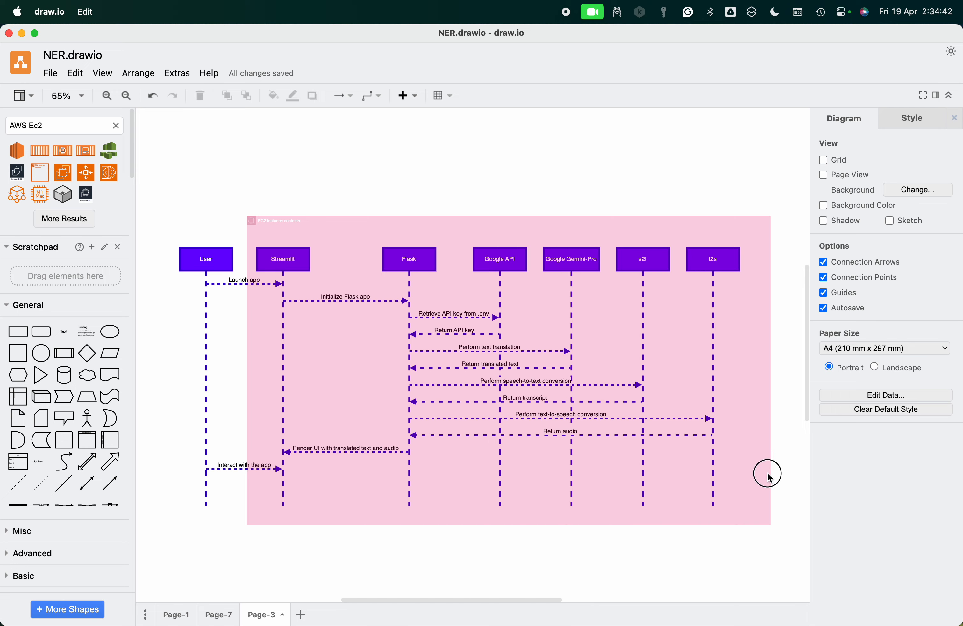